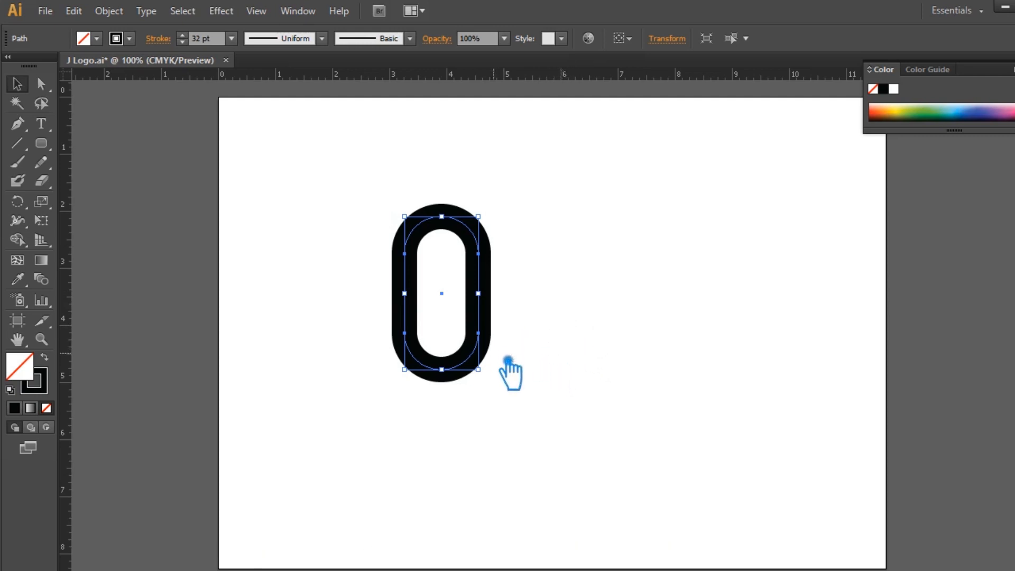
Set the rounded outline's stroke weight to 35 pt and enlarge the shape from its lower-right corner.
key("Up")
key("Up")
key("Up")
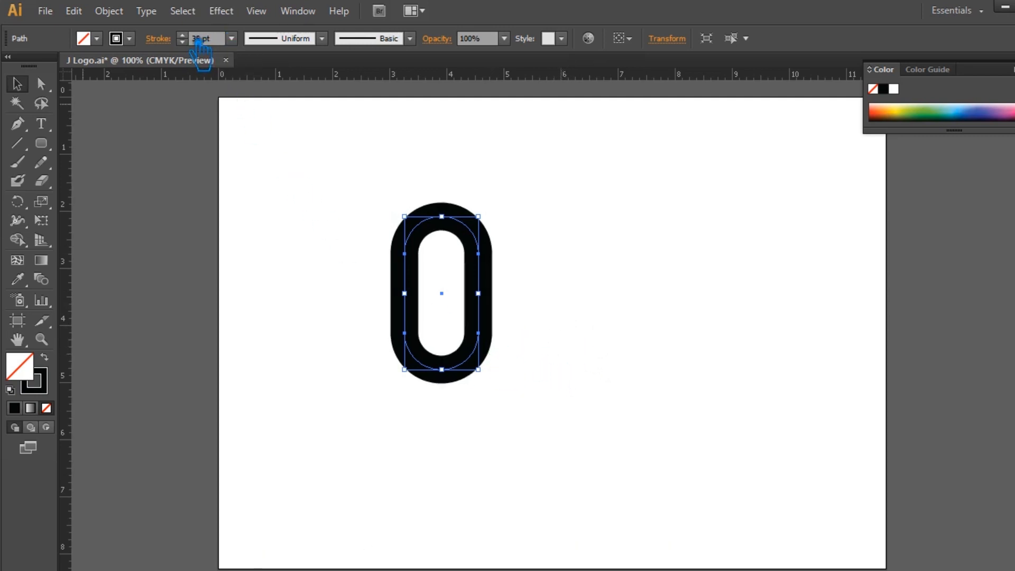
left_click_drag(495, 376, 514, 421)
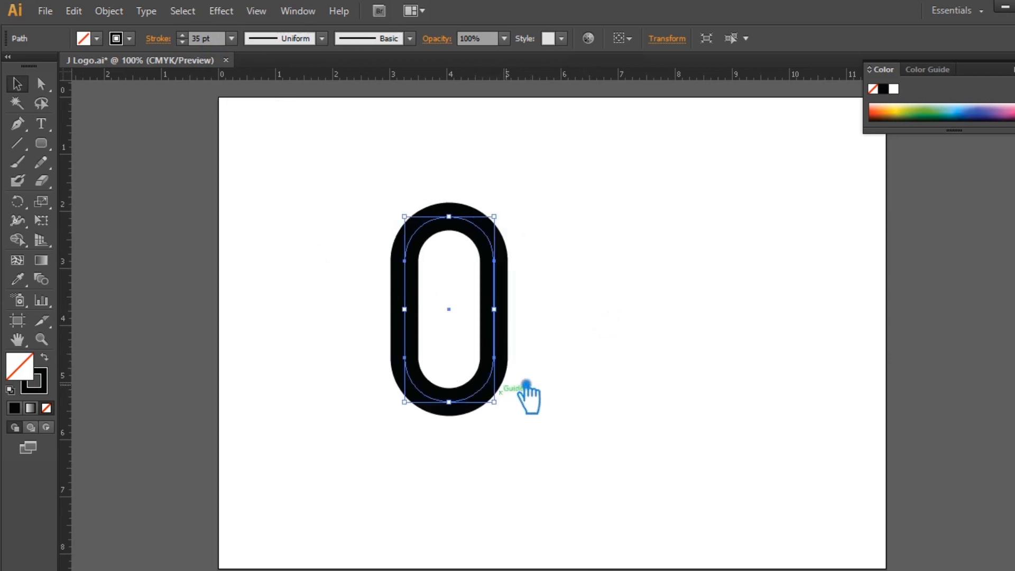
Set the rounded outline's stroke weight to 40 pt and enlarge the shape a little more.
left_click(197, 40)
key("Up")
key("Up")
key("Up")
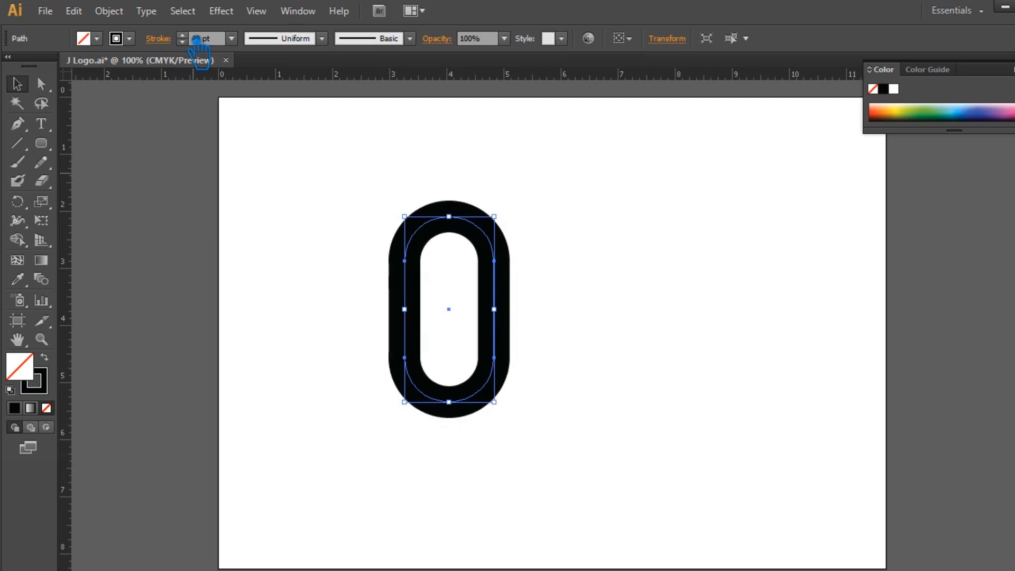
left_click(587, 274)
left_click(507, 312)
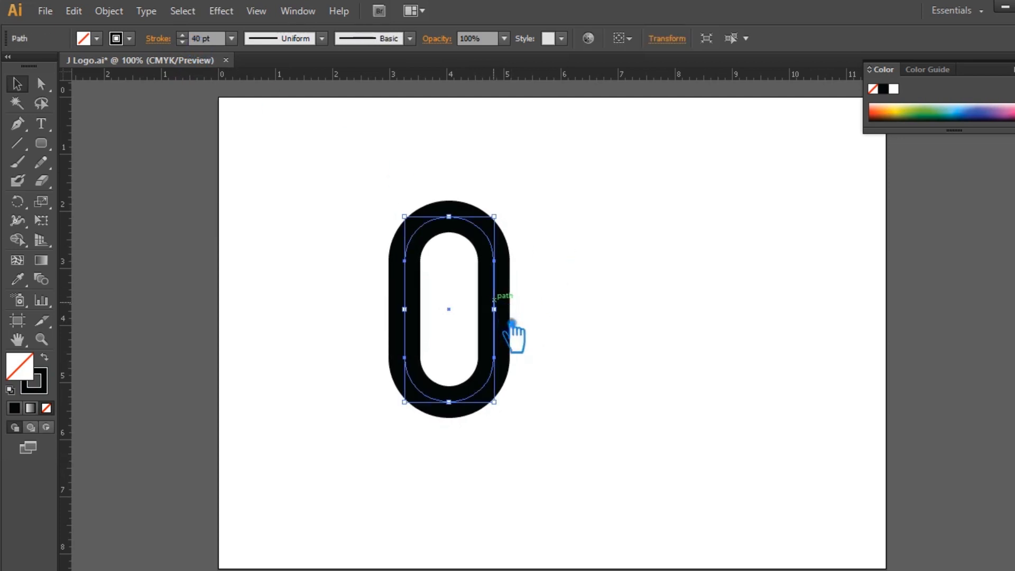
left_click_drag(509, 408, 520, 433)
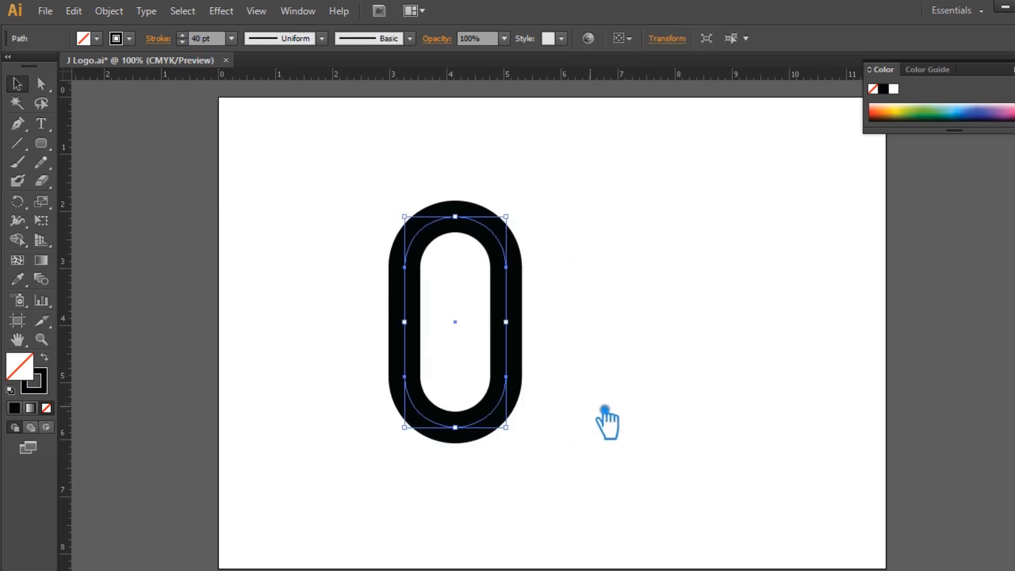
Deselect the outline and preview the artwork in full-screen mode before returning to the normal screen mode.
left_click(605, 415)
key("f")
key("f")
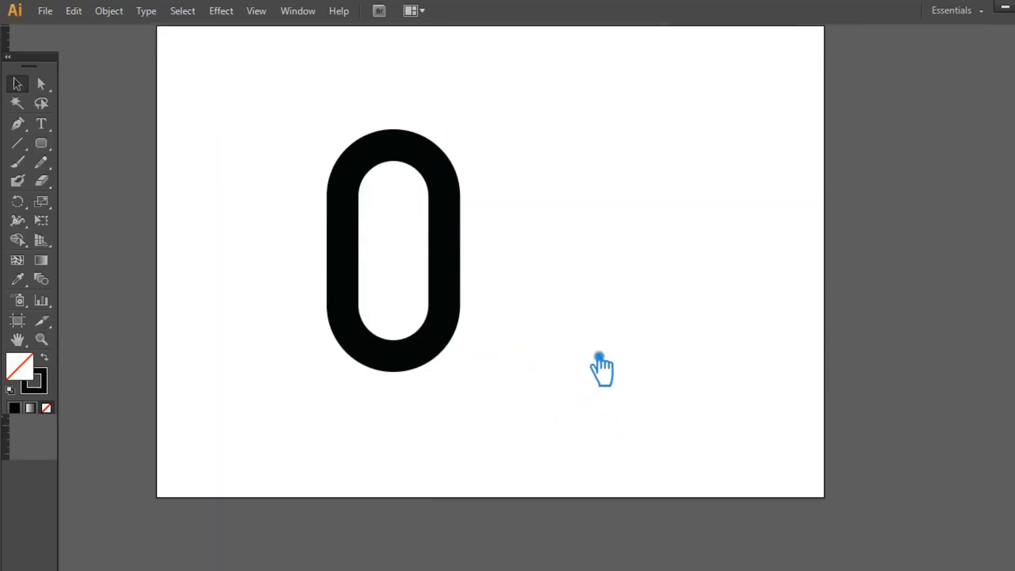
key("f")
left_click(527, 331)
left_click(581, 339)
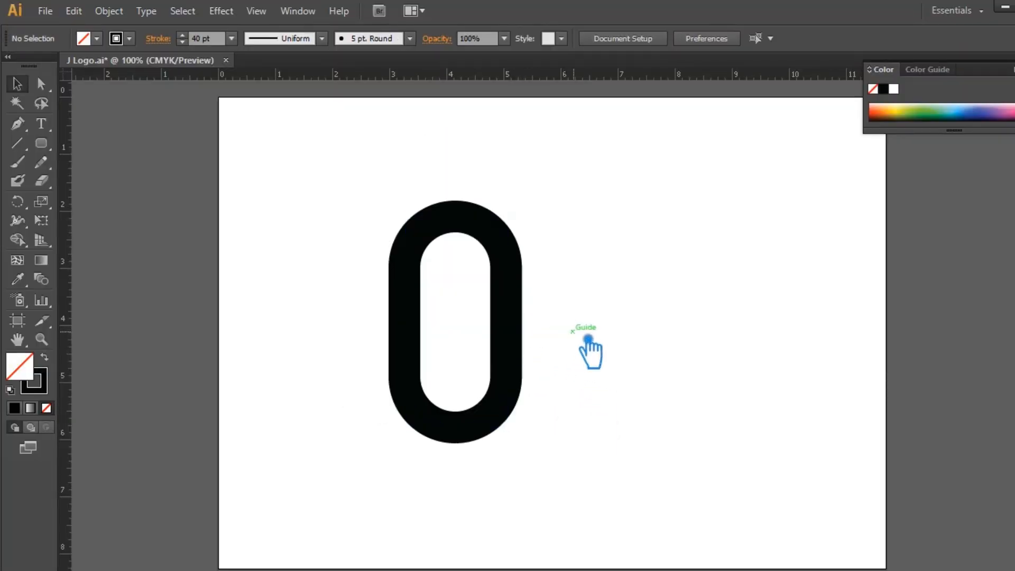
Draw a short horizontal line across the lower part of the outline's left side and nudge it right.
left_click(21, 143)
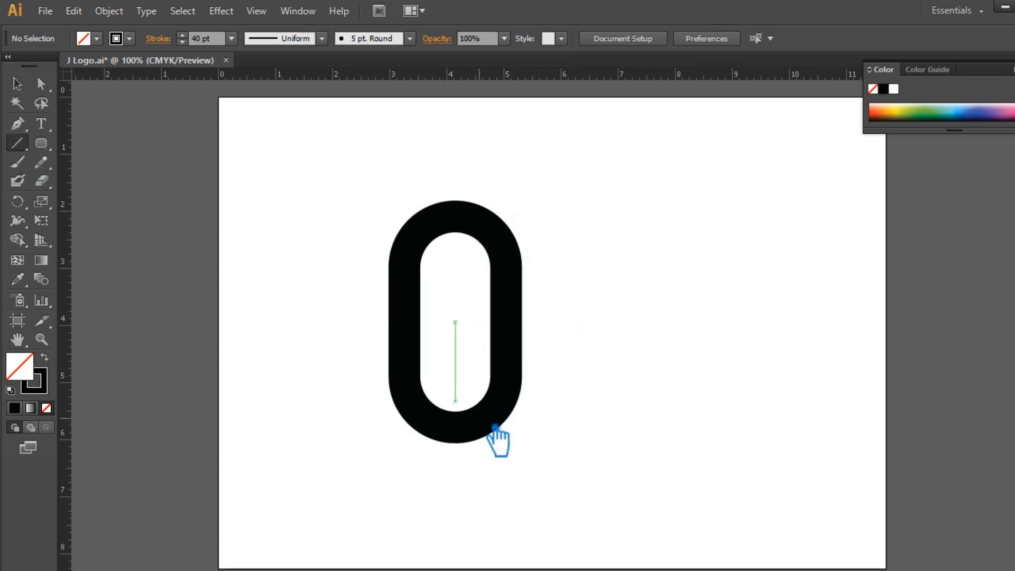
left_click_drag(448, 380, 341, 373)
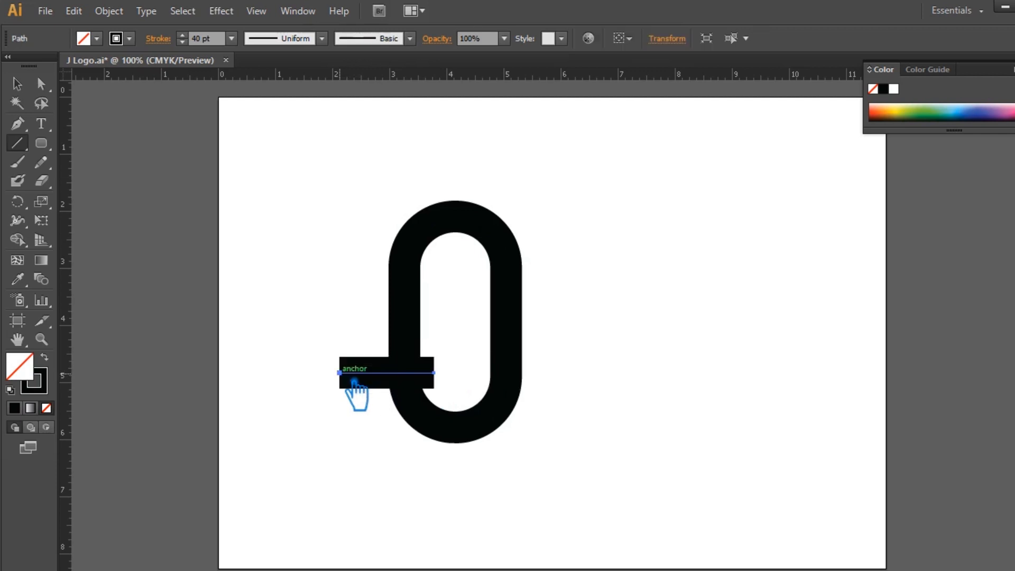
left_click(17, 84)
key("Right")
key("Right")
key("Right")
key("Right")
key("Right")
key("Right")
key("Right")
key("Right")
key("Right")
key("Right")
key("Right")
key("Right")
key("Right")
key("Right")
key("Right")
key("Right")
key("Right")
key("Right")
key("Right")
key("Right")
key("Right")
key("Right")
key("Right")
key("Right")
key("Right")
key("Right")
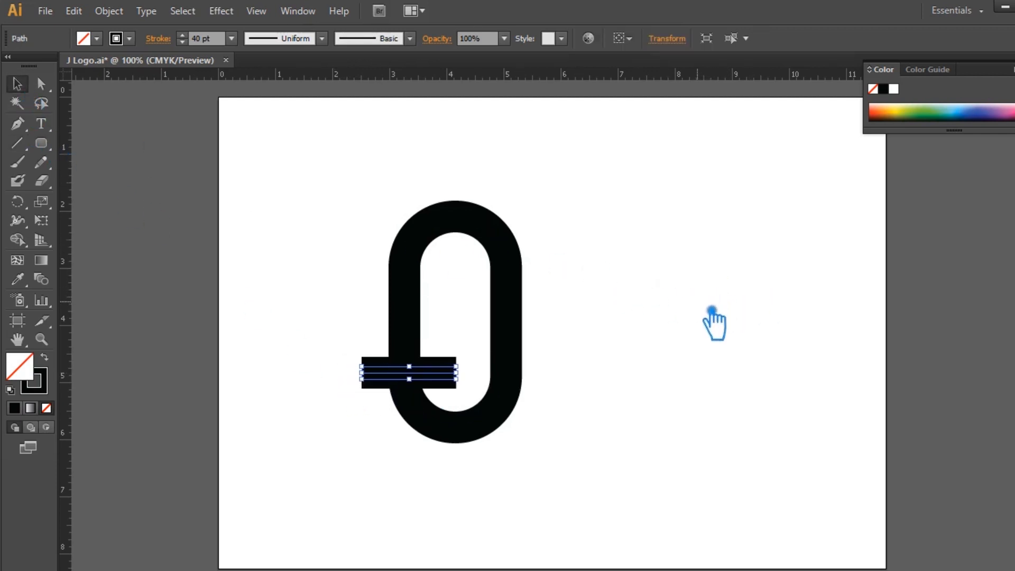
left_click(713, 304)
Duplicate the horizontal bar onto the upper part of the outline's right side and group both bars.
left_click(444, 377)
left_click_drag(444, 376, 530, 285)
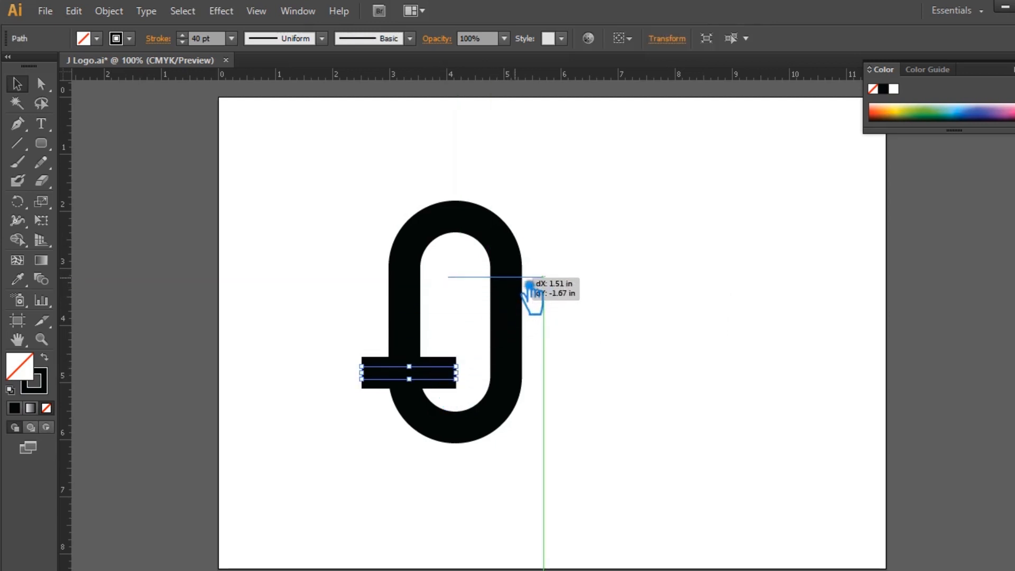
left_click_drag(530, 285, 529, 285)
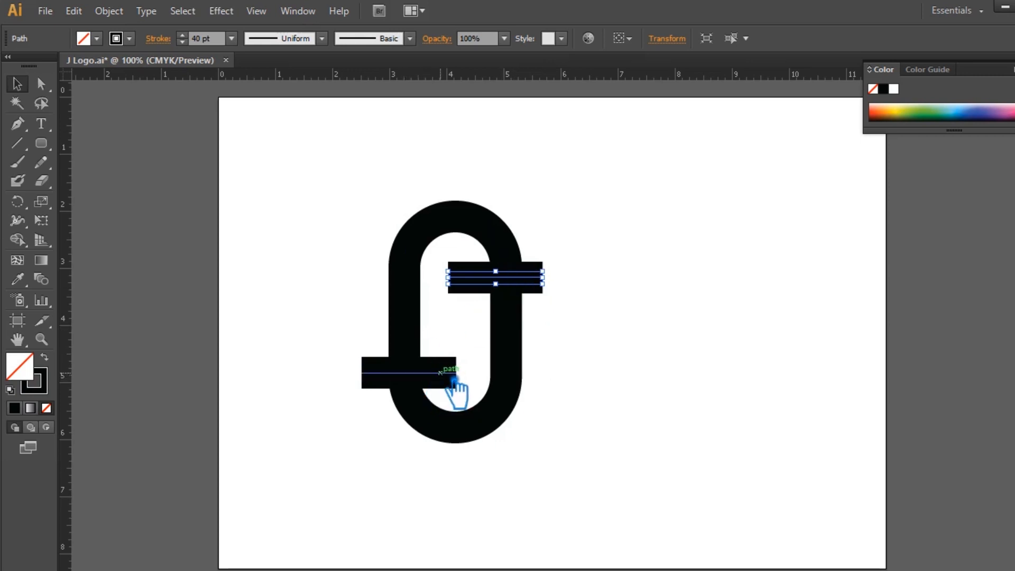
left_click(454, 380, "shift")
key("ctrl+g")
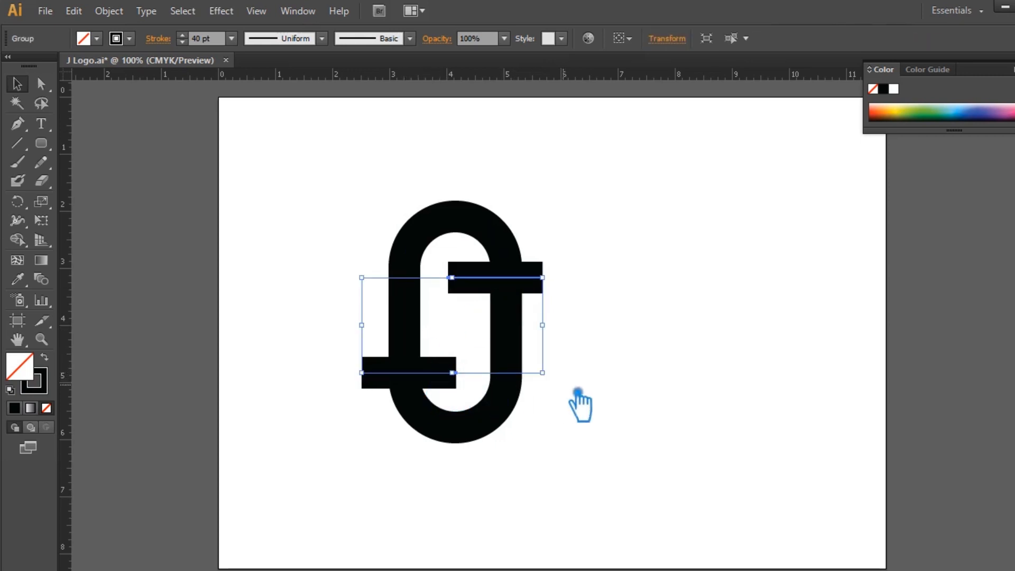
Center the bar group and the rounded outline on each other horizontally and vertically.
left_click_drag(580, 453, 369, 206)
left_click(679, 42)
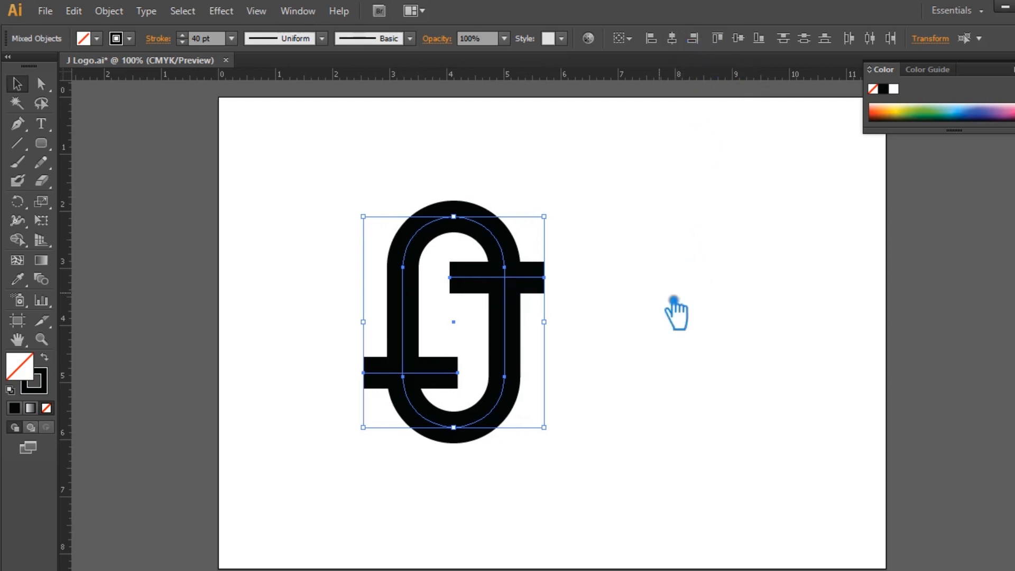
left_click(738, 39)
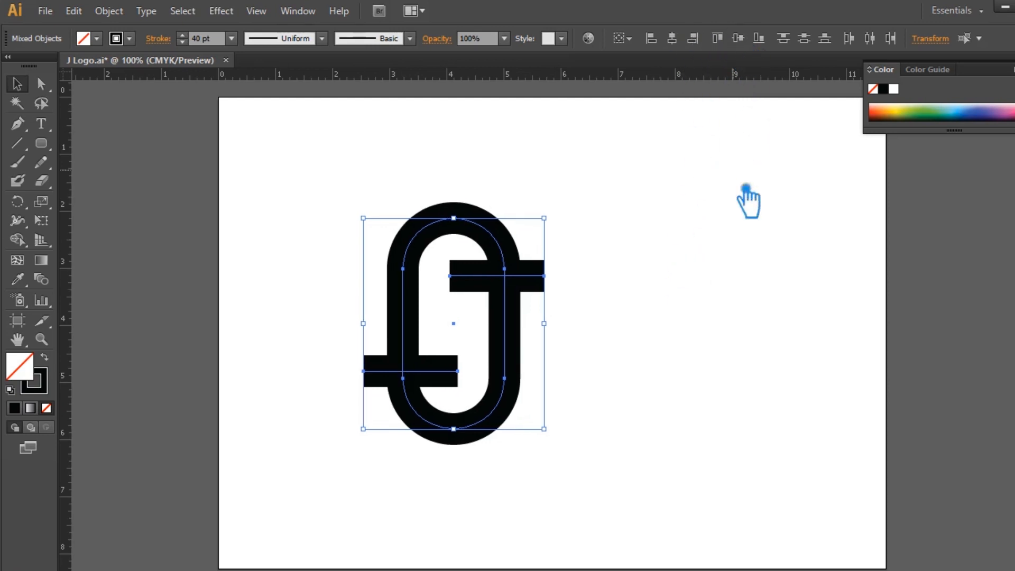
left_click(691, 307)
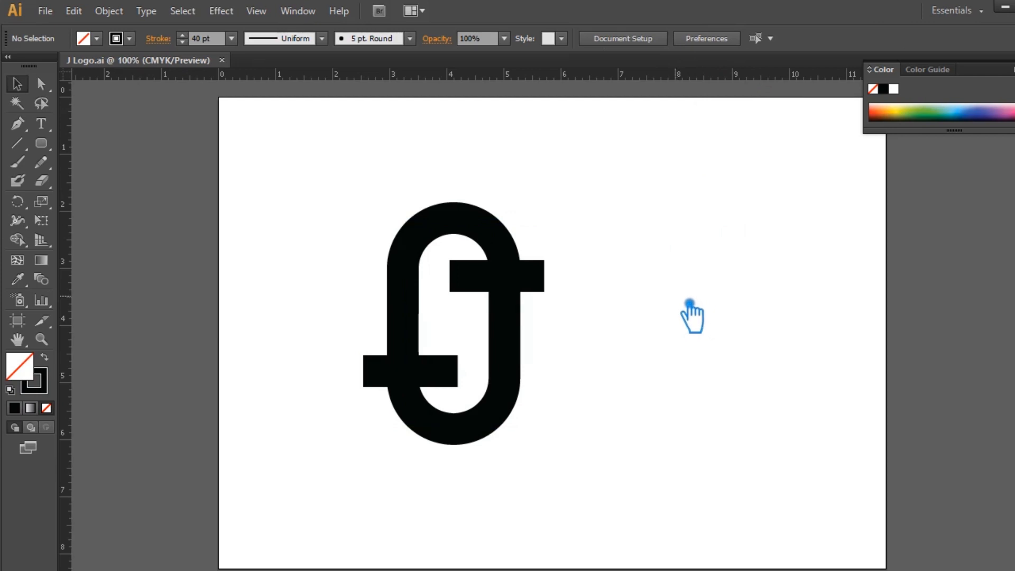
Expand the rounded outline and both bars into filled shapes.
left_click_drag(591, 460, 373, 218)
left_click(108, 11)
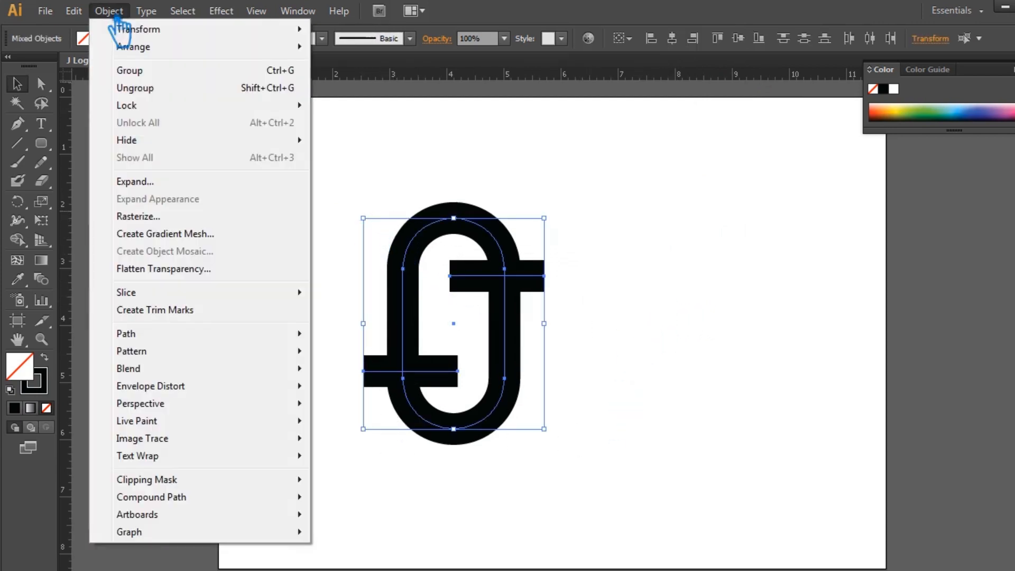
left_click(161, 182)
left_click(761, 343)
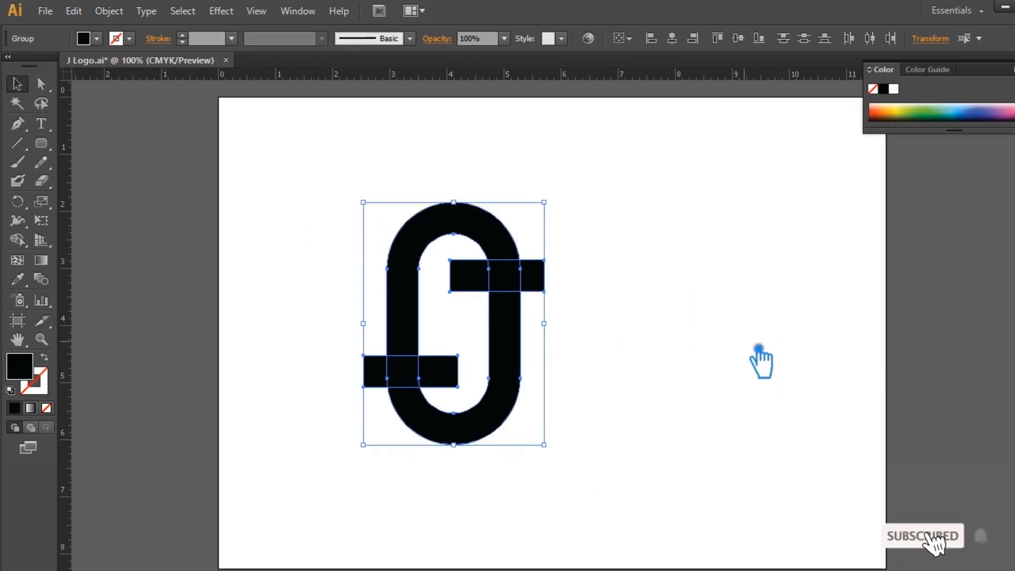
Try cutting the two bars out of the rounded outline with Minus Front, and undo the cut.
key("ctrl+shift+F9")
left_click(904, 423)
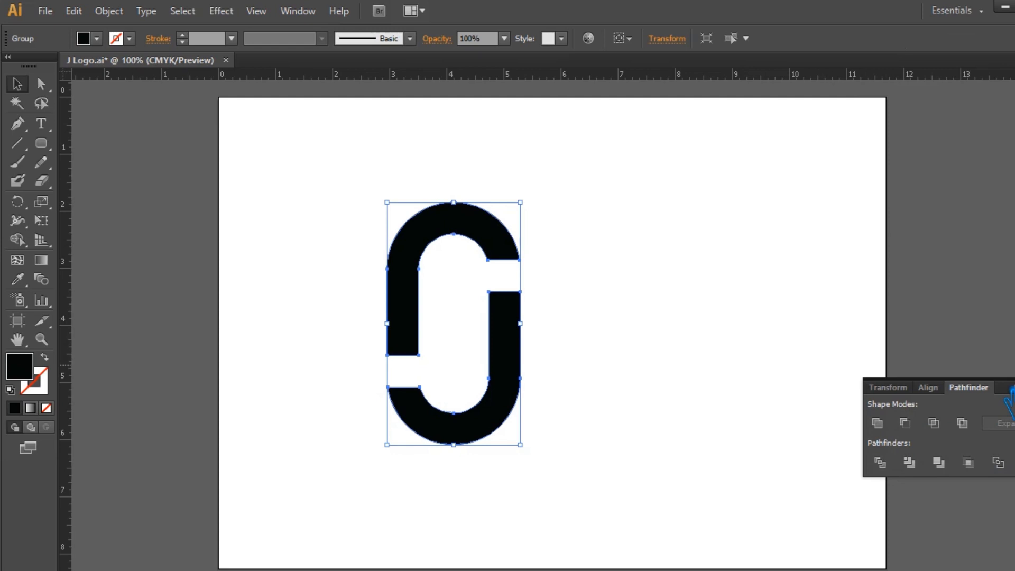
key("ctrl+z")
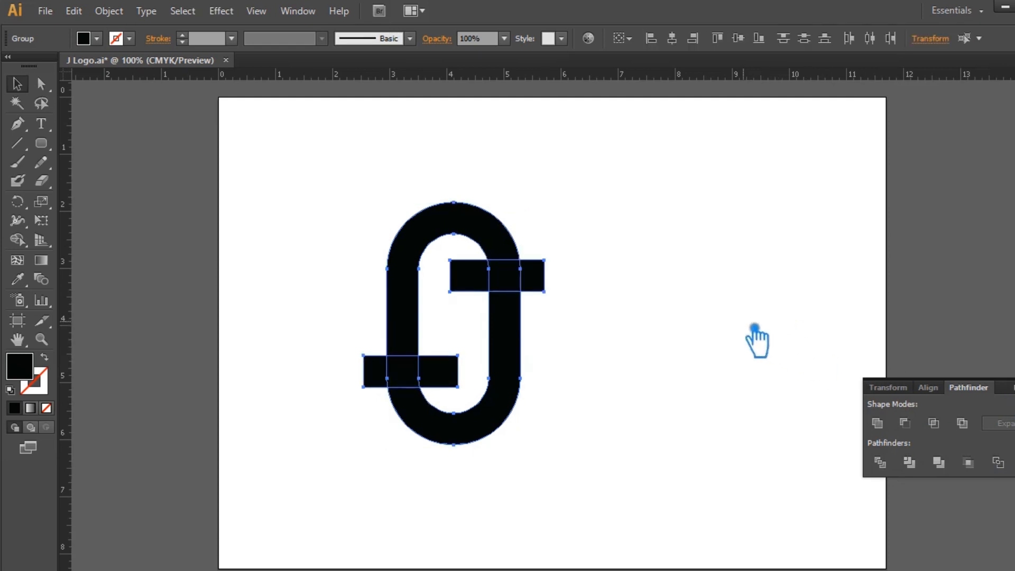
left_click(749, 325)
key("ctrl+shift+F9")
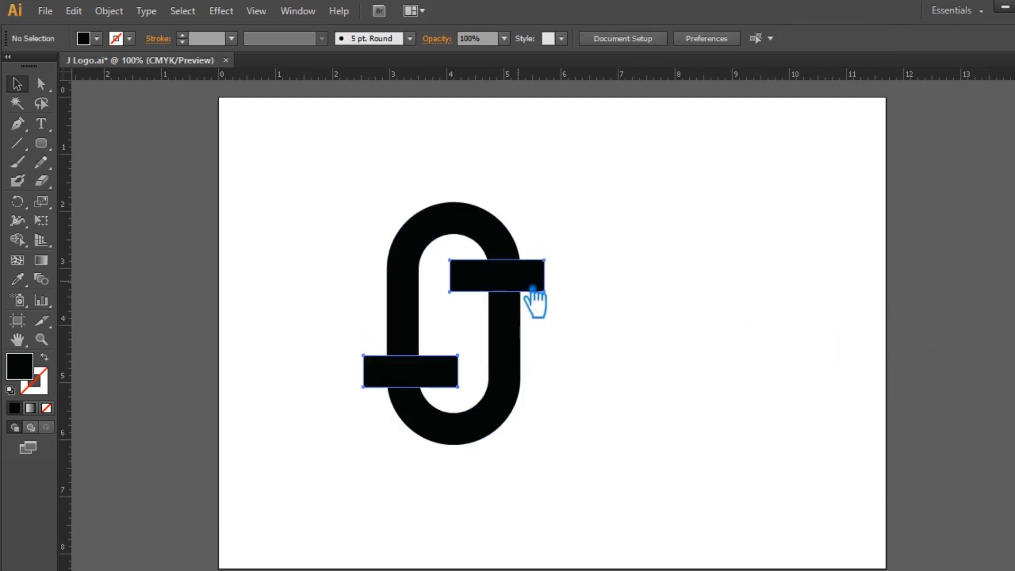
Ungroup the two bars and delete the one on the upper right side of the outline.
left_click(531, 288)
right_click(520, 281)
left_click(573, 373)
left_click(531, 284)
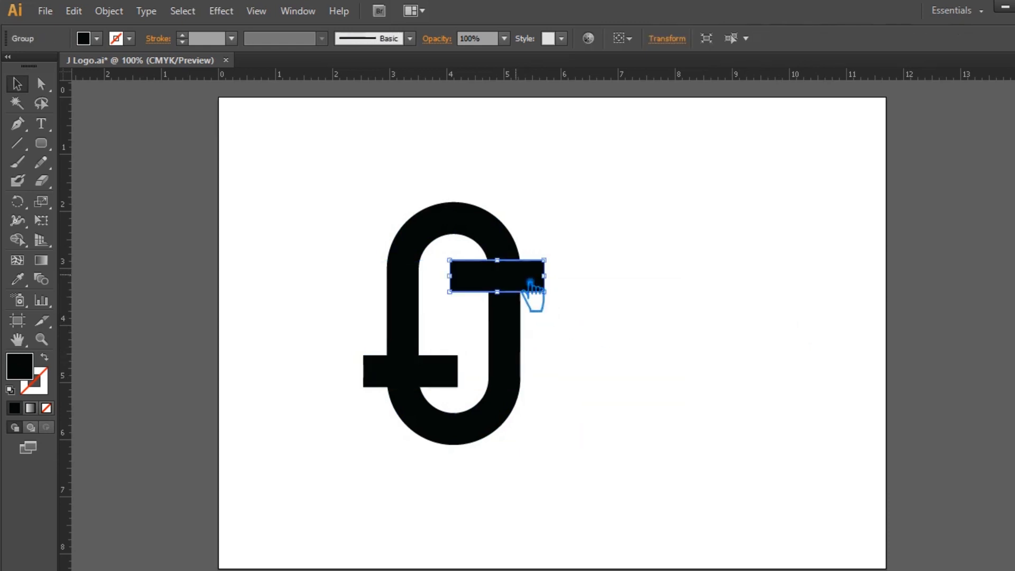
key("Delete")
Scale down the remaining bar on the lower left side and duplicate it onto the upper right side.
left_click(455, 373)
left_click_drag(458, 371, 541, 290)
left_click(461, 349)
left_click(531, 340)
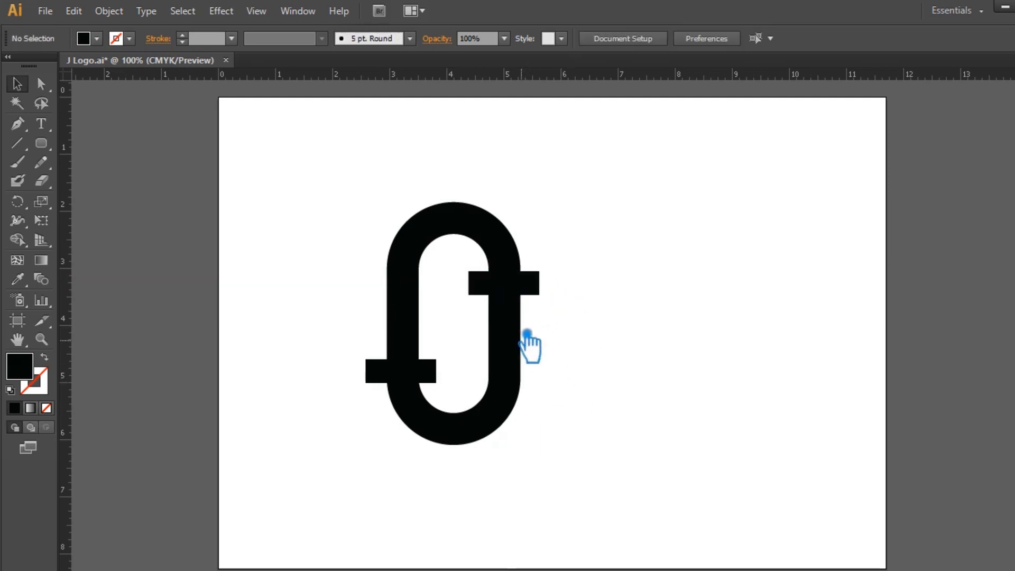
Group the two smaller bars and center them with the rounded outline horizontally and vertically.
left_click(506, 290)
left_click(434, 376, "shift")
key("ctrl+g")
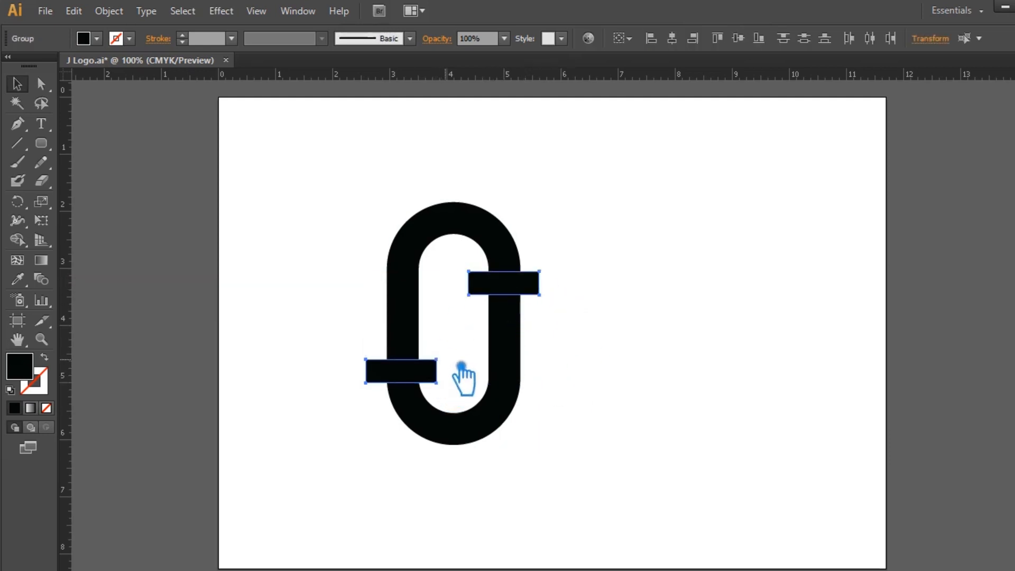
left_click_drag(561, 455, 373, 191)
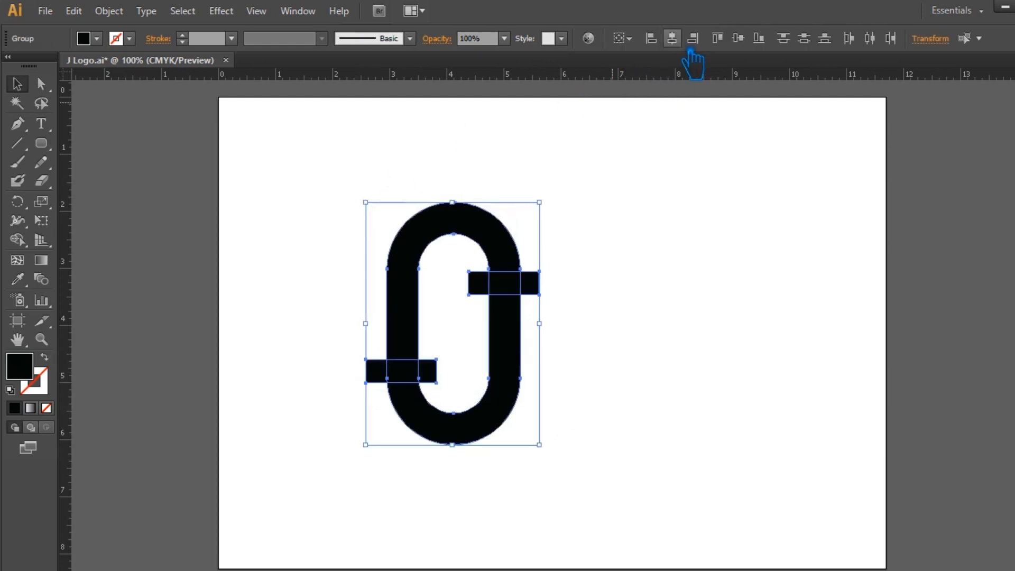
left_click(738, 38)
left_click(702, 299)
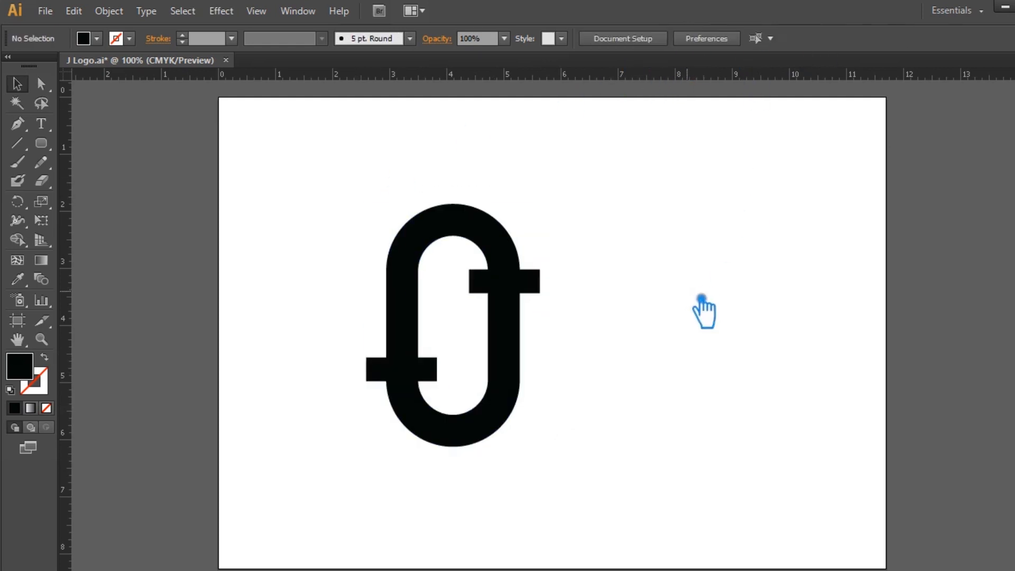
Cut the two bars out of the rounded outline with Minus Front.
left_click_drag(594, 500, 343, 226)
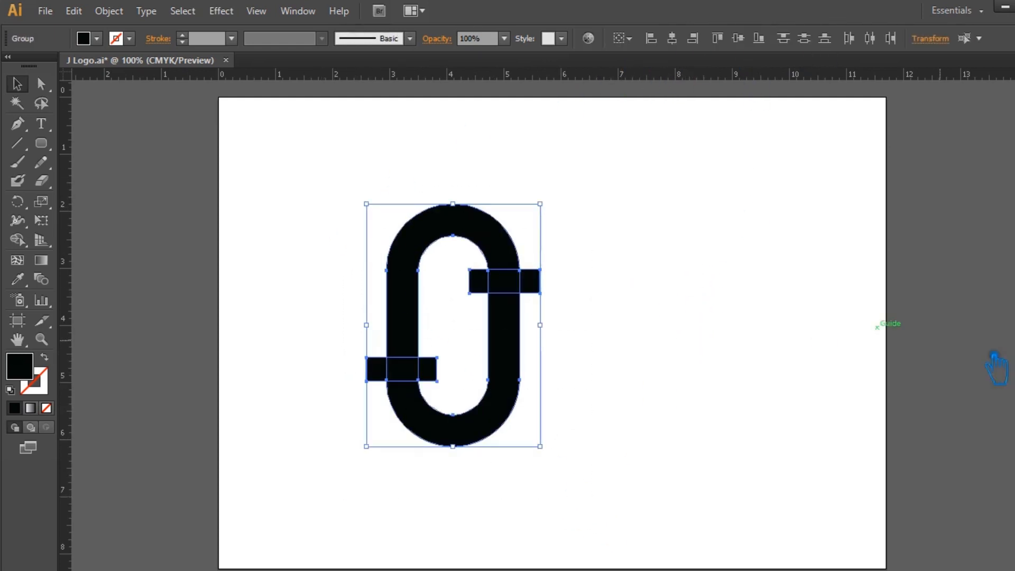
left_click(1014, 448)
left_click(923, 433)
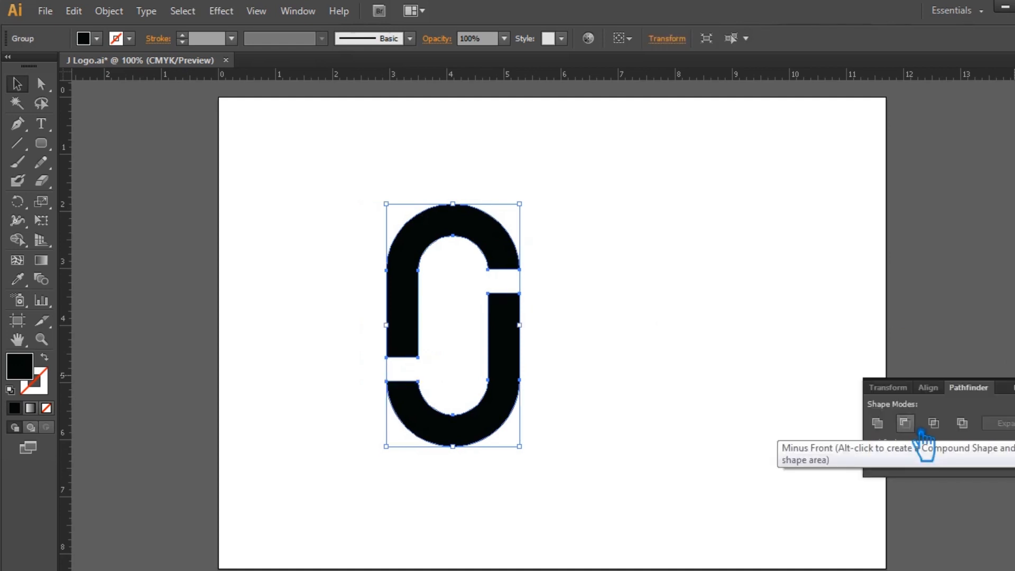
left_click(736, 351)
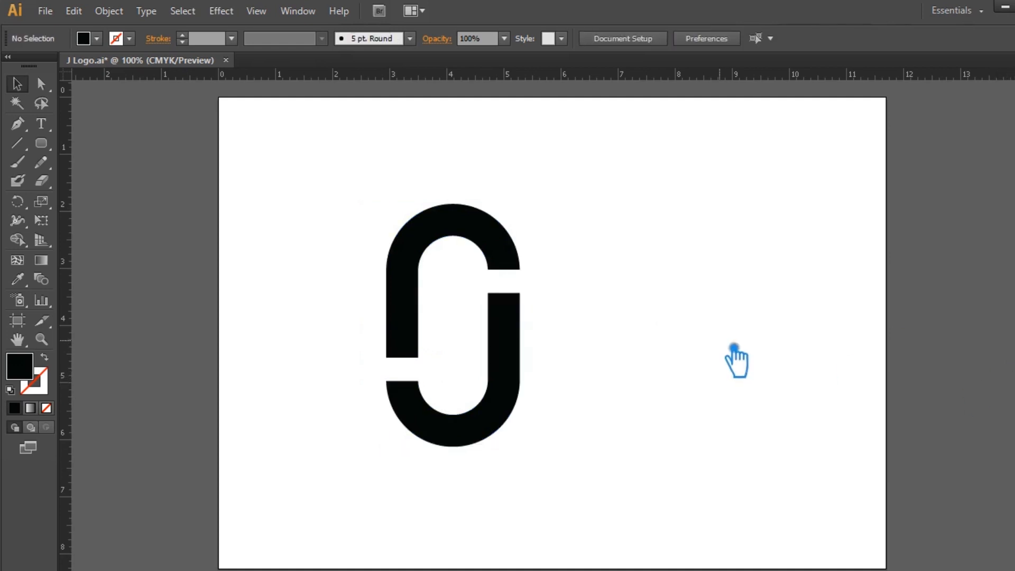
Ungroup the two halves of the cut outline and save the document.
right_click(515, 336)
left_click(573, 412)
left_click(582, 360)
key("ctrl+s")
Draw a small circle with the Ellipse tool over the gap on the outline's right side.
key("l")
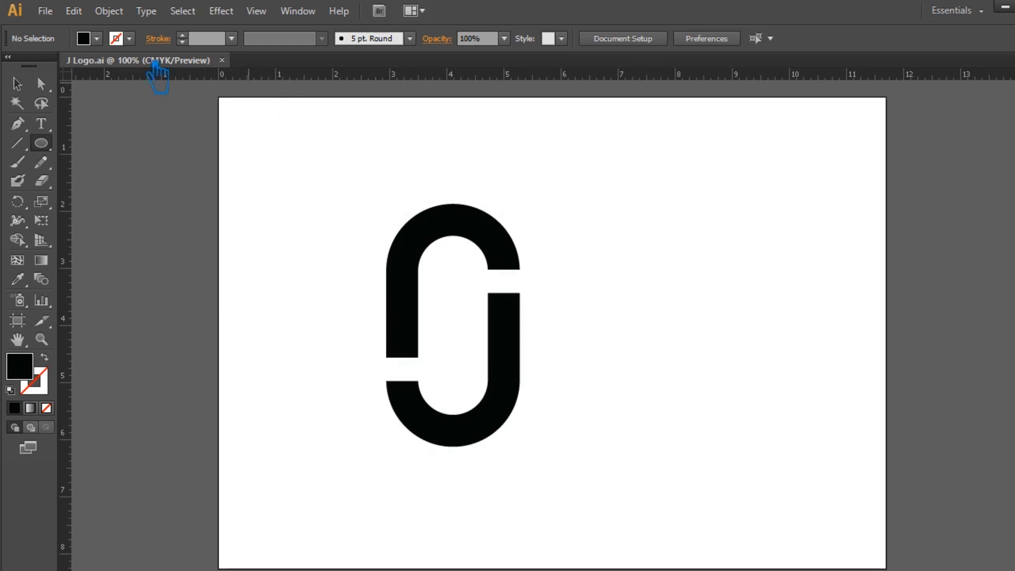
left_click_drag(500, 281, 515, 295)
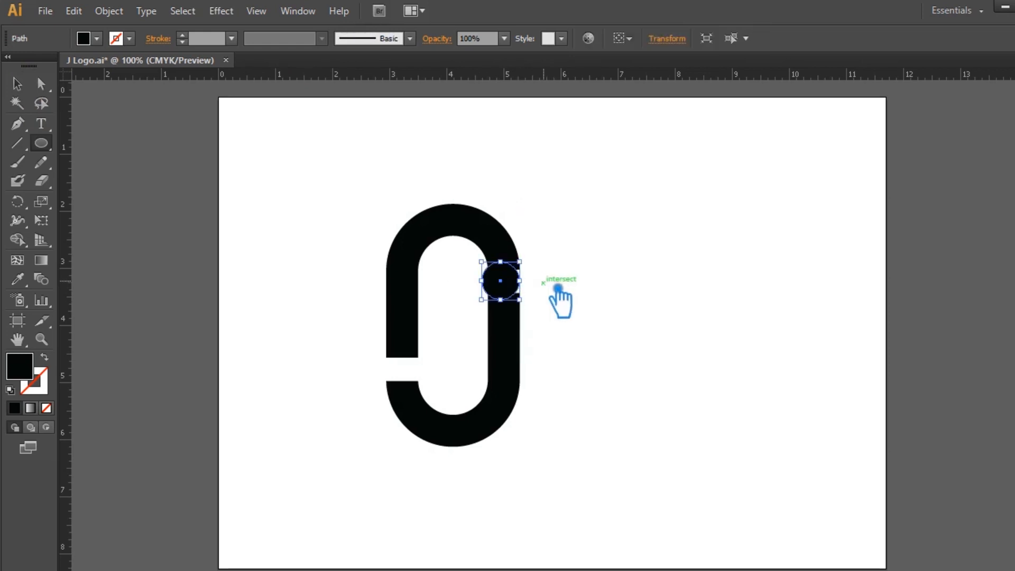
Select the upper and lower halves of the outline and group them.
key("ctrl+equal")
key("ctrl+equal")
left_click(17, 84)
left_click(244, 173)
left_click(463, 468, "shift")
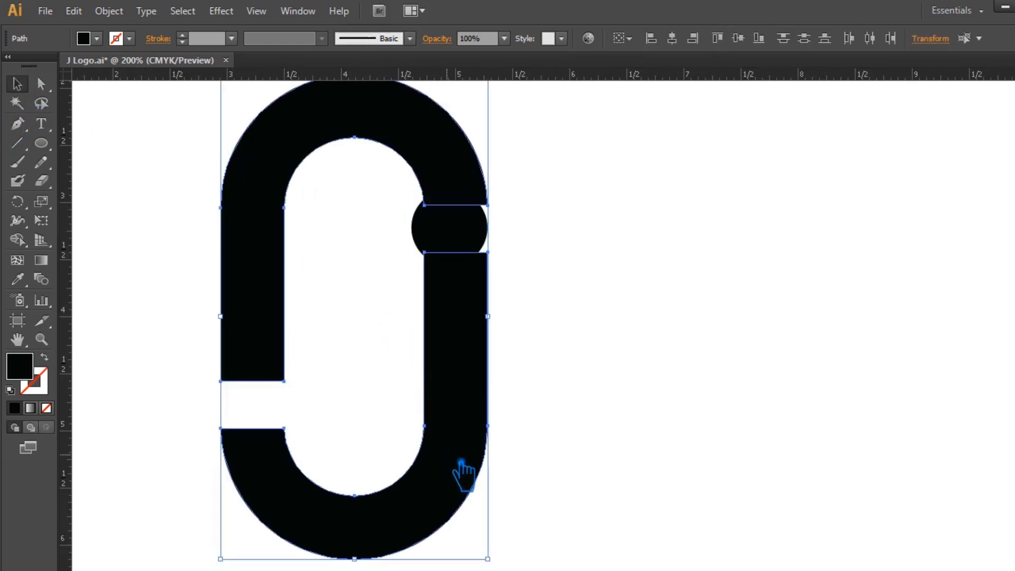
key("ctrl+g")
left_click(562, 324)
Duplicate the circle from the right gap into the gap on the outline's left side.
left_click_drag(468, 243, 265, 411)
left_click(627, 265)
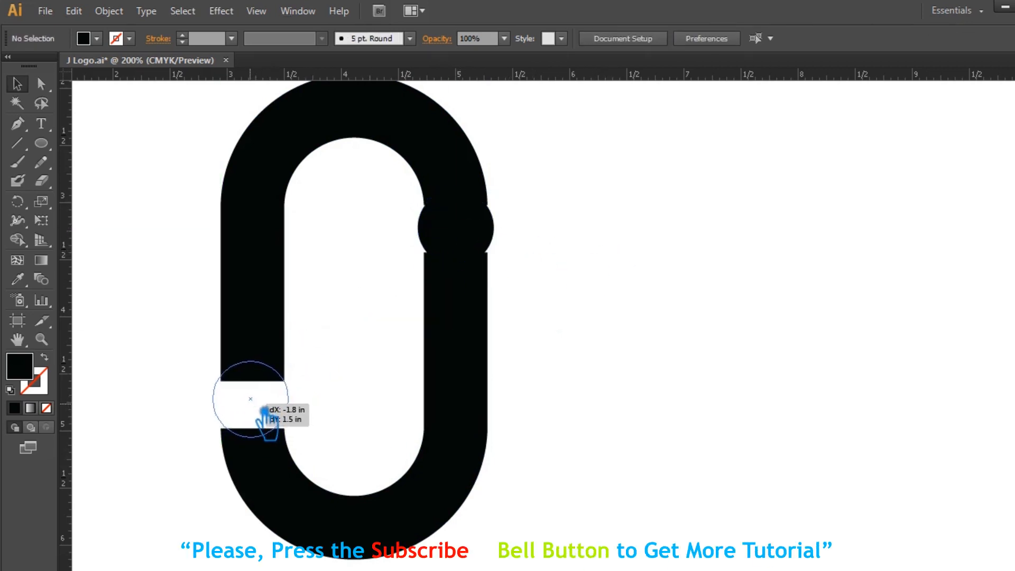
left_click_drag(264, 411, 267, 414)
Group the two circles and center them with the outline group horizontally and vertically.
left_click(461, 233, "shift")
left_click(279, 407, "shift")
left_click(278, 408)
left_click(489, 229, "shift")
left_click(489, 227, "shift")
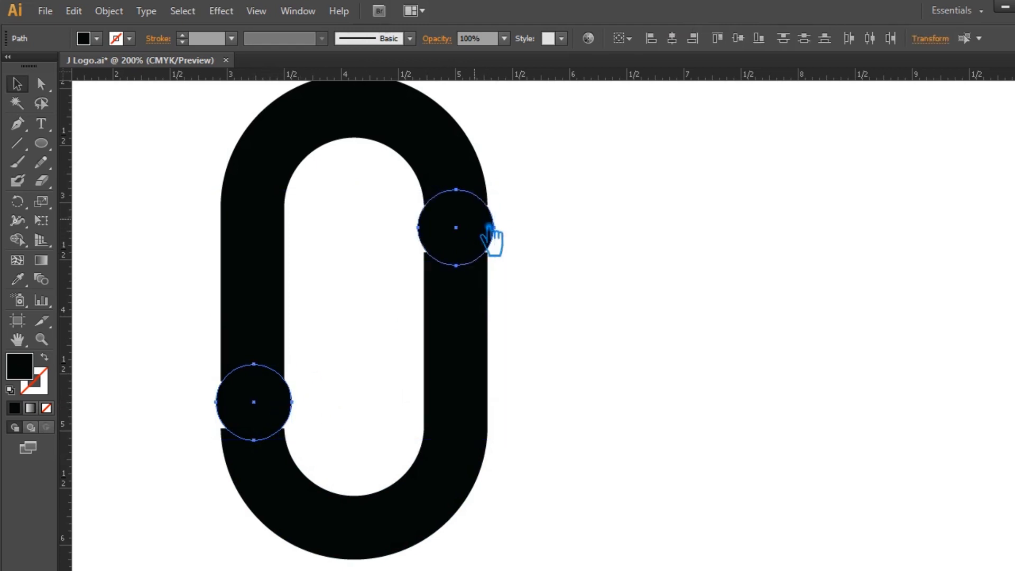
left_click(582, 330)
left_click(279, 243)
left_click(673, 39)
left_click(738, 39)
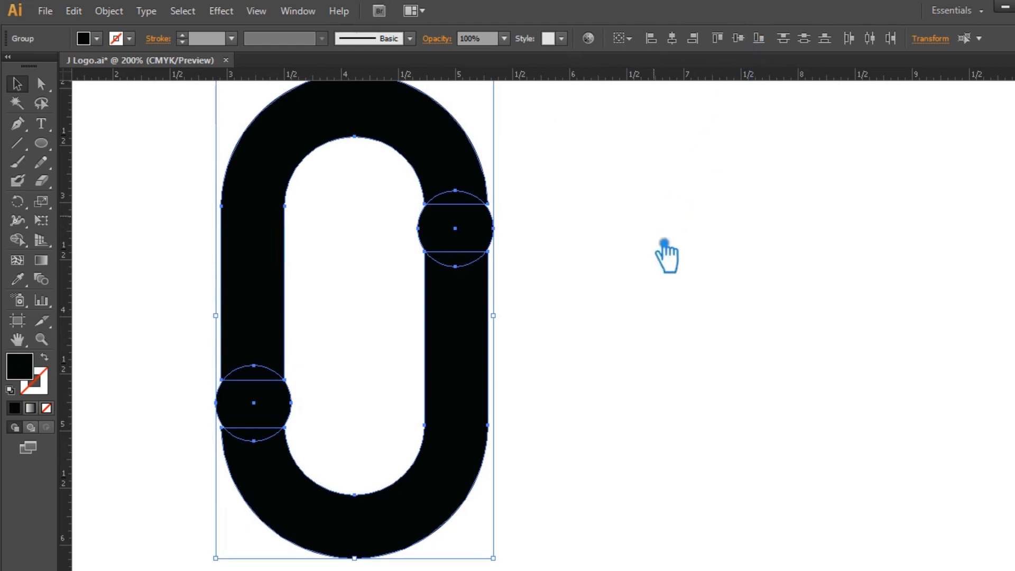
Offset the paths of the grouped circles by 0.1 in with Miter joins.
left_click(650, 280)
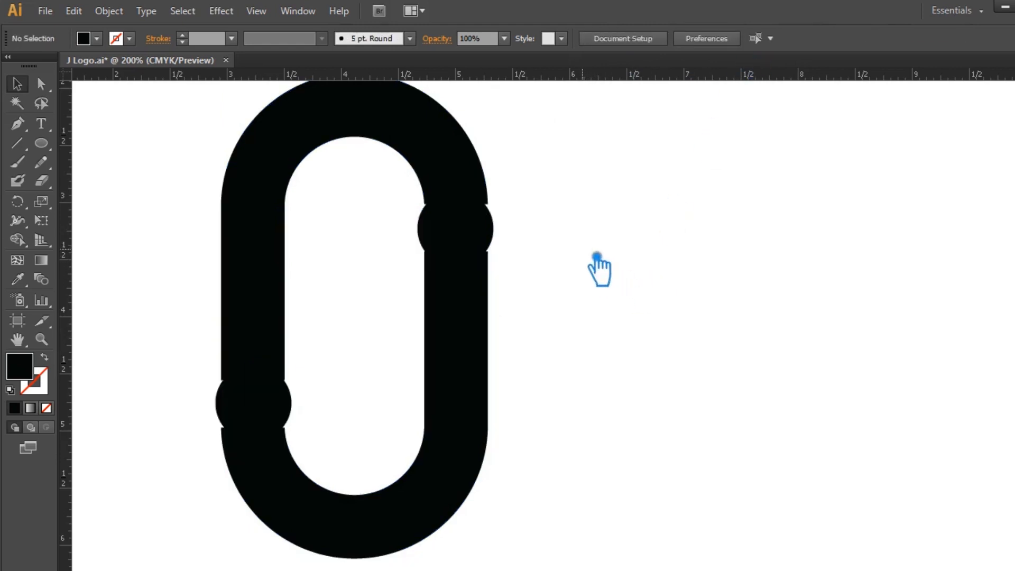
left_click(486, 243)
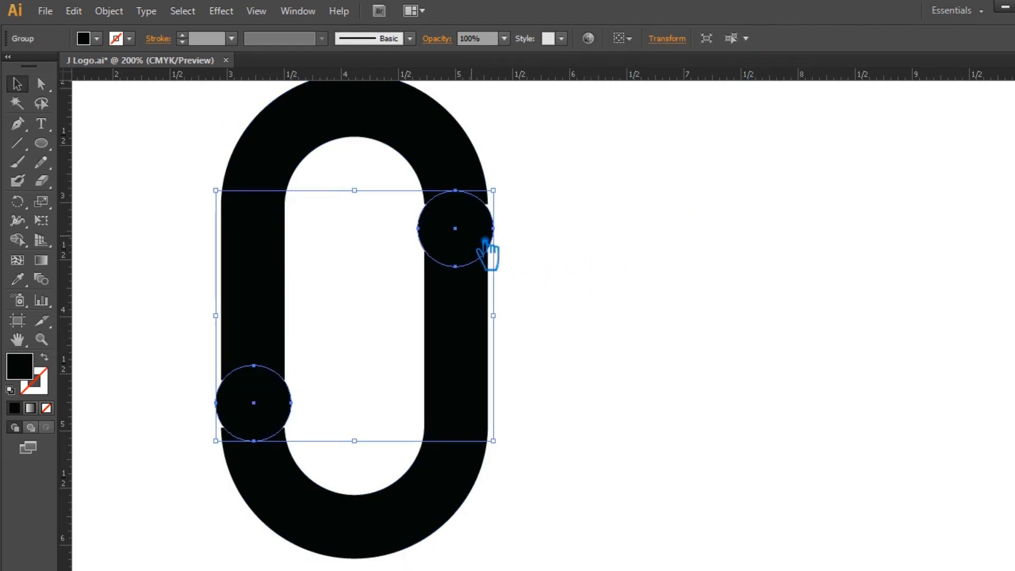
left_click(108, 11)
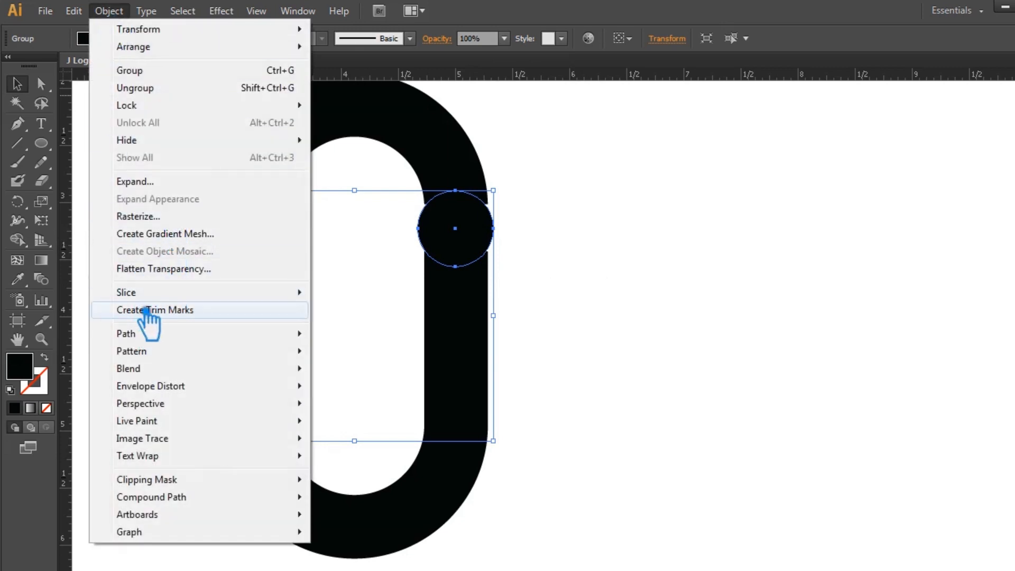
mouse_move(156, 338)
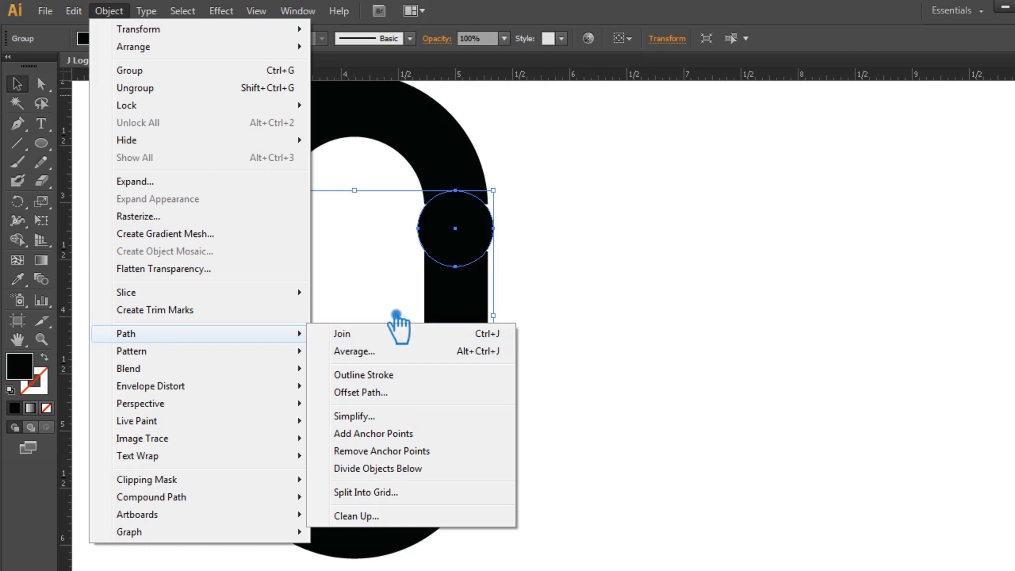
left_click(394, 392)
left_click(734, 270)
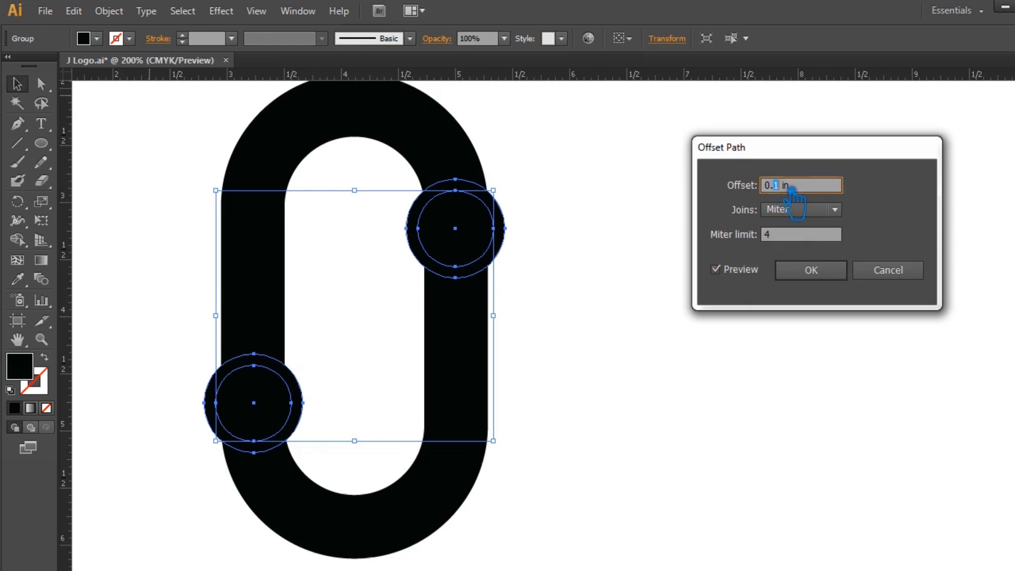
type("2")
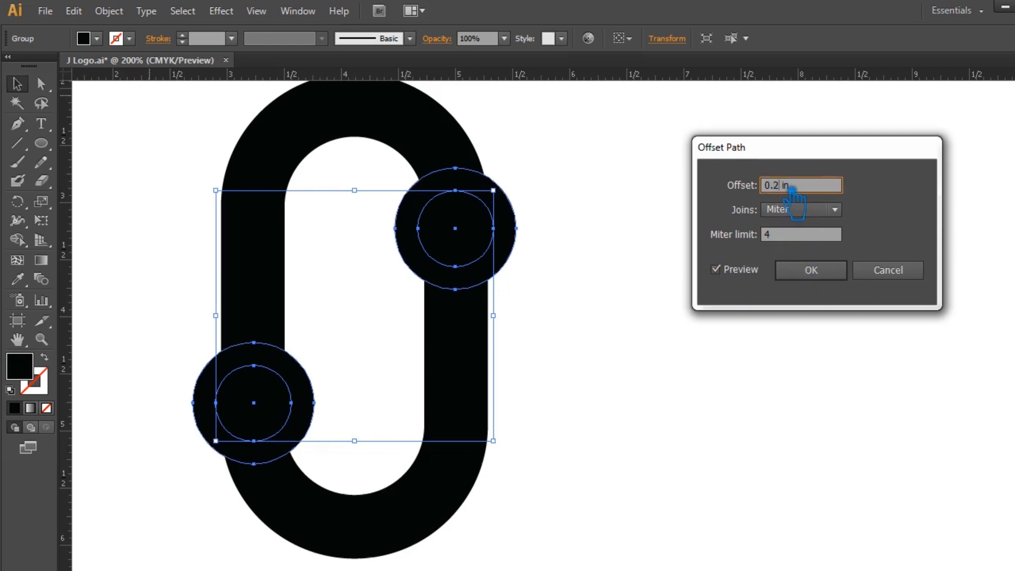
type("2")
type("1")
left_click(811, 269)
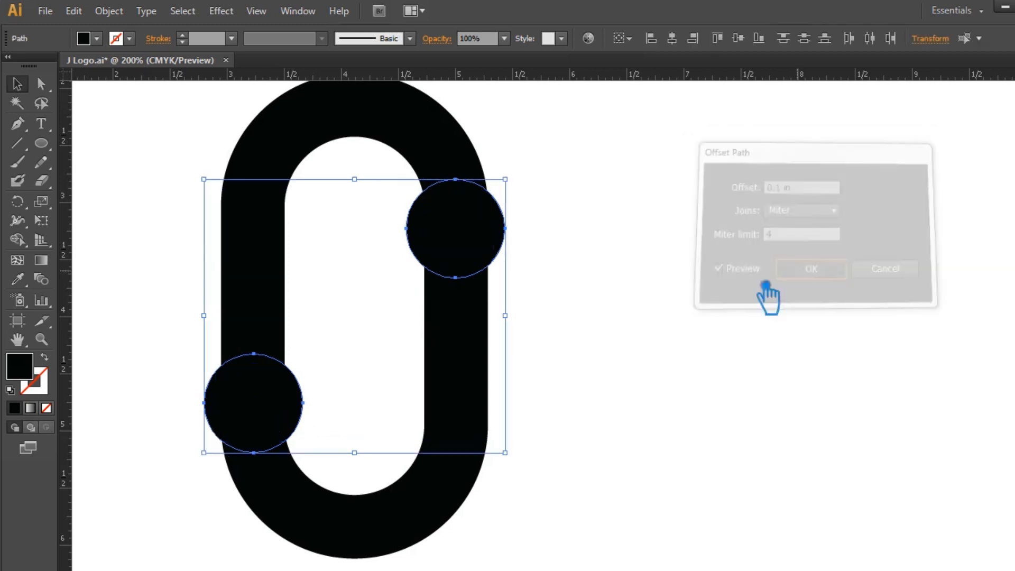
Divide the whole artwork of outline halves and circles with Pathfinder and ungroup the resulting pieces.
left_click_drag(638, 459, 191, 182)
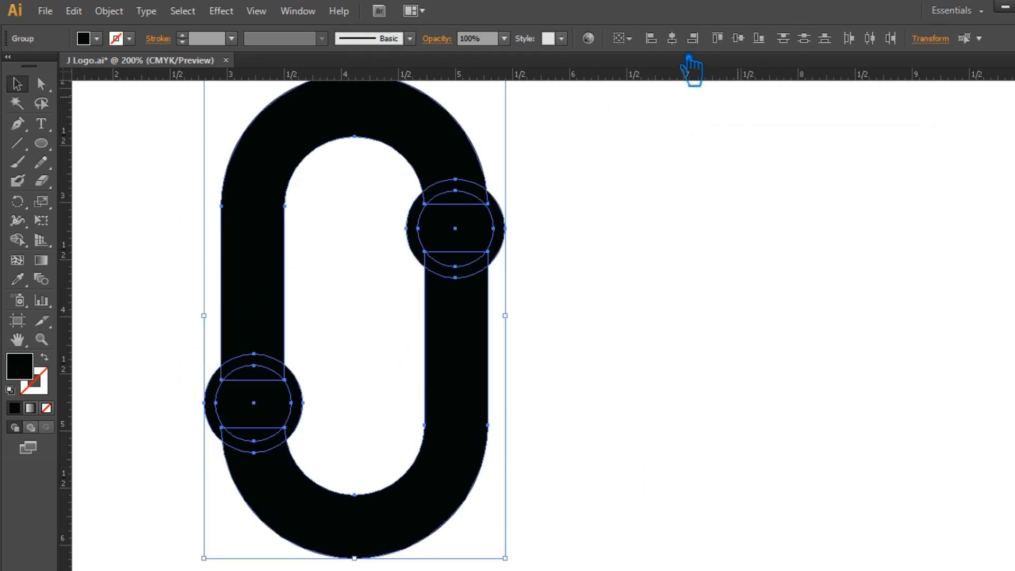
key("ctrl+shift+F9")
left_click(882, 463)
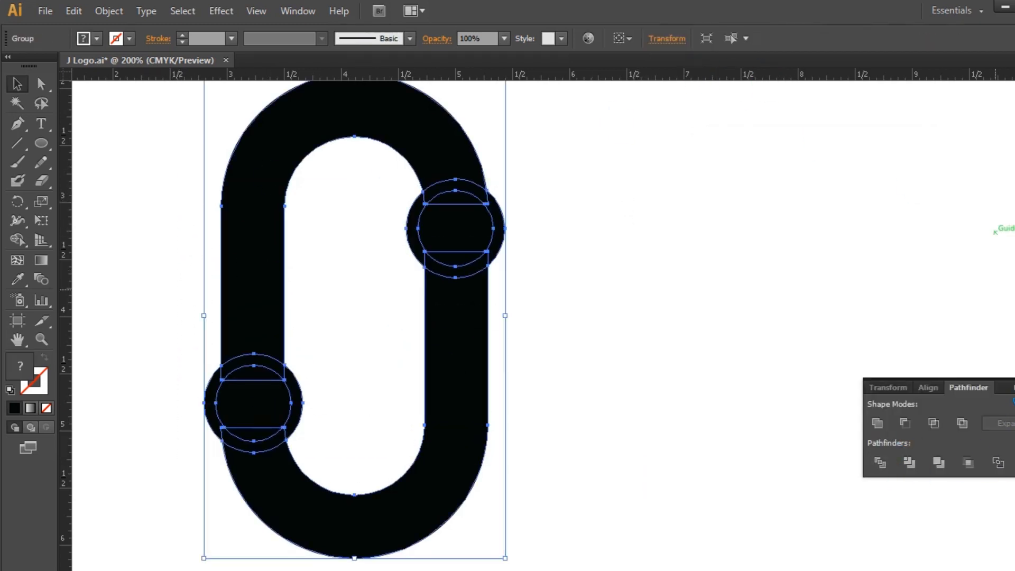
left_click(518, 222)
right_click(480, 207)
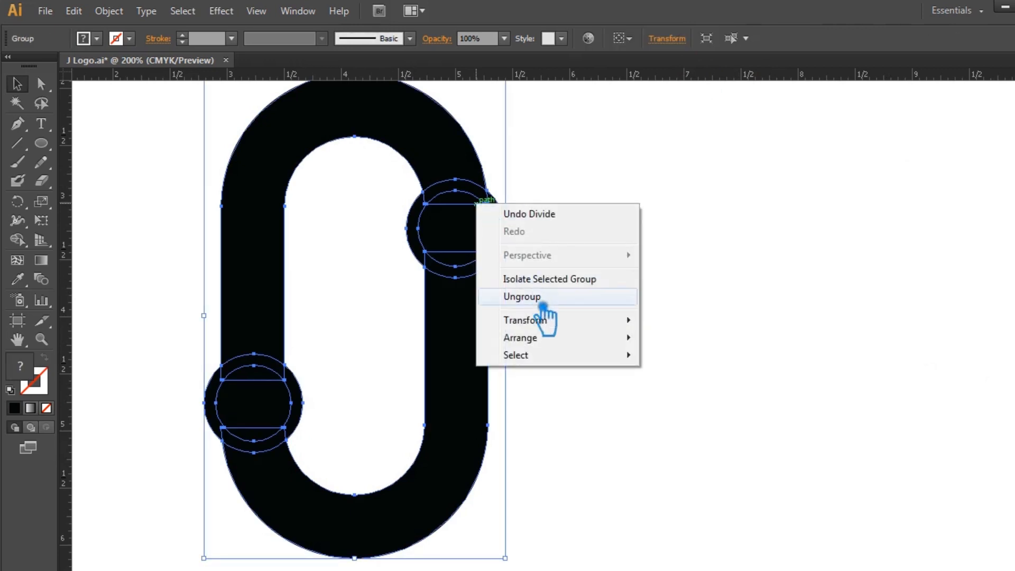
left_click(534, 296)
left_click(517, 230)
Delete the ring pieces above and on both sides of the right circle.
left_click(506, 231)
key("Delete")
left_click(468, 200)
key("Delete")
left_click(414, 227)
key("Delete")
left_click(409, 221)
key("Delete")
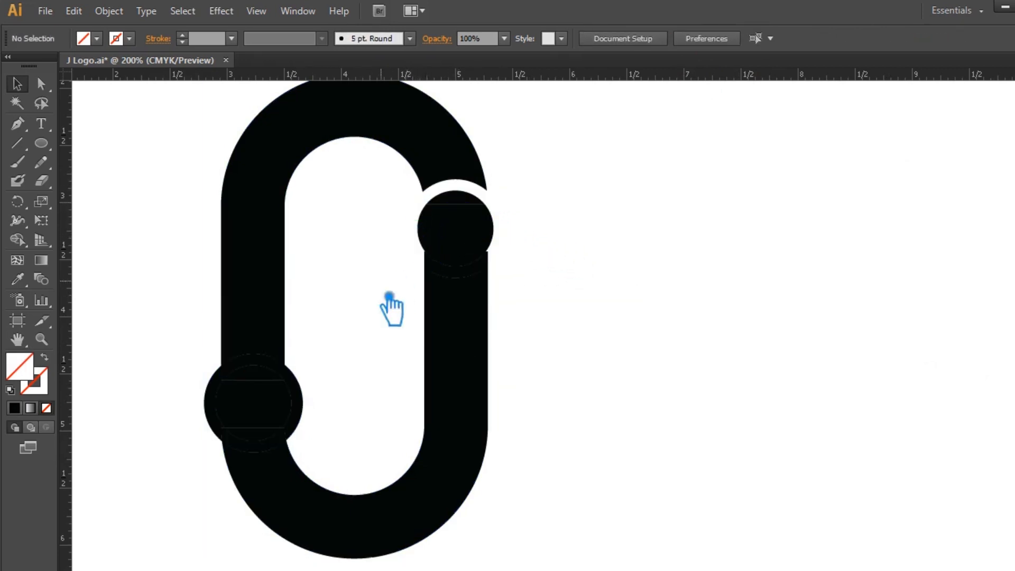
Delete the ring pieces that stick out on both sides of the left circle.
left_click(303, 384)
key("Delete")
left_click(204, 407)
key("Delete")
left_click(226, 413)
key("Delete")
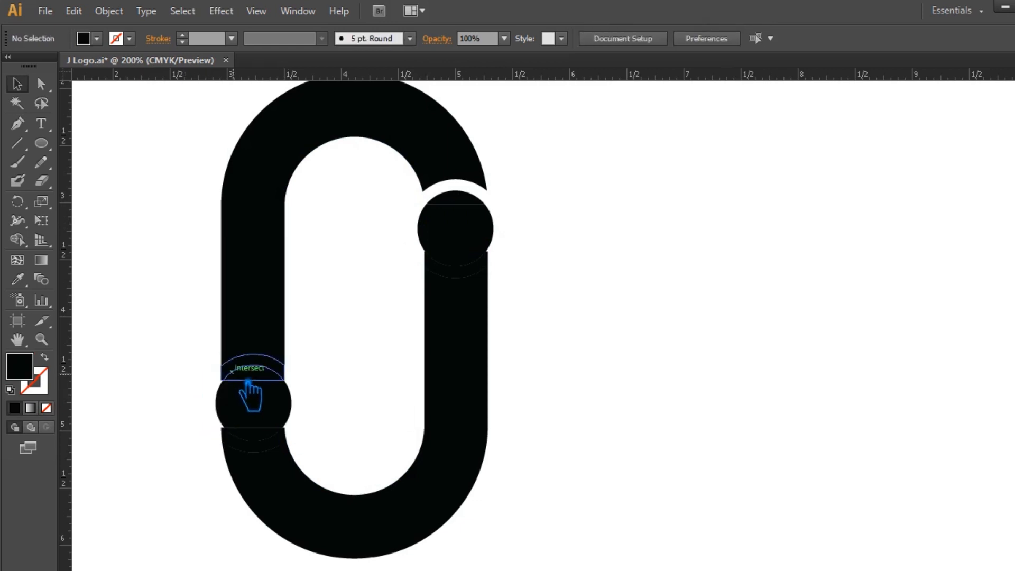
Delete the remaining ring pieces above and below the left circle and below the right circle.
left_click(244, 375)
key("Delete")
left_click(259, 449)
key("Delete")
left_click_drag(312, 434, 276, 418)
key("Delete")
left_click(462, 280)
key("Delete")
Unite the divided pieces of the right circle and those of the left circle into one shape each.
left_click_drag(492, 259, 413, 205)
left_click(1014, 417)
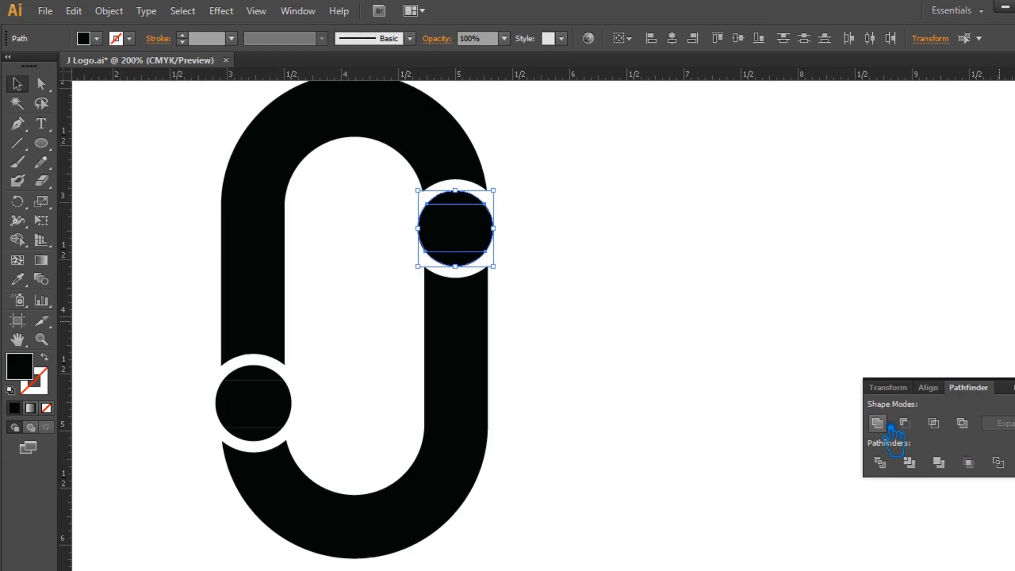
left_click(879, 424)
left_click_drag(317, 438, 212, 374)
key("ctrl+shift+F9")
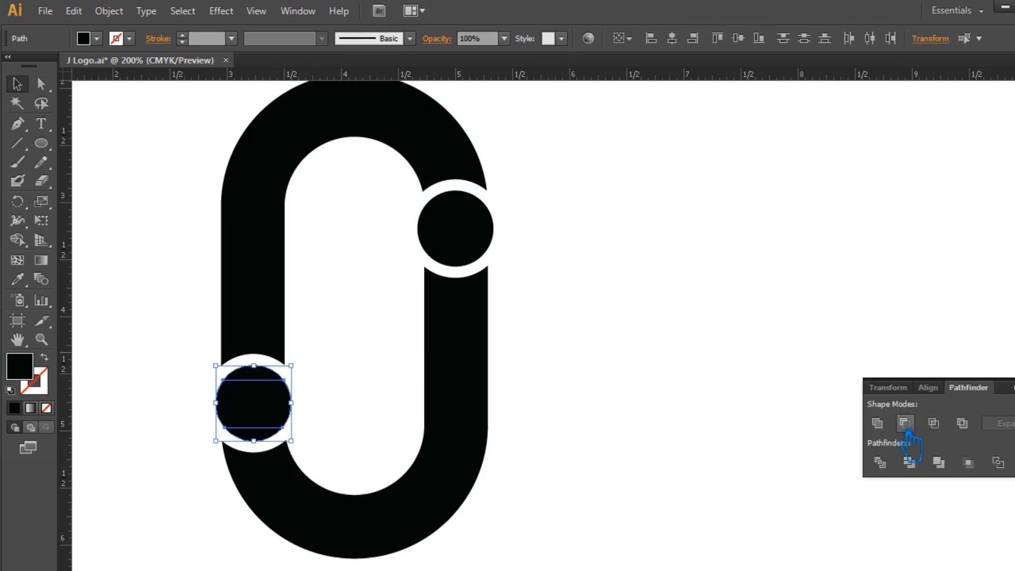
key("ctrl+shift+F9")
left_click(801, 363)
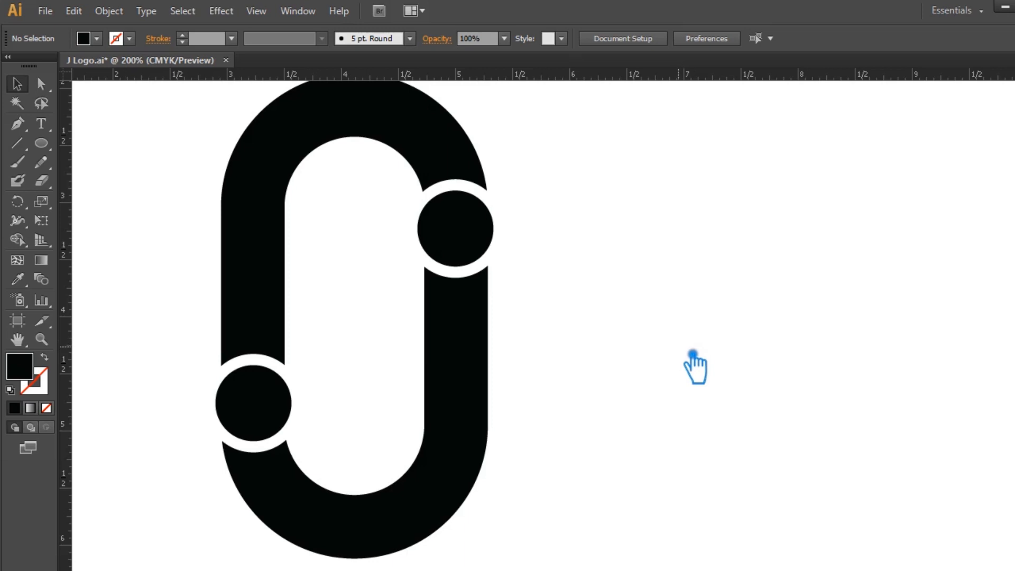
Place a vertical guide on the outline's outer left edge and show the hidden guides.
key("ctrl+minus")
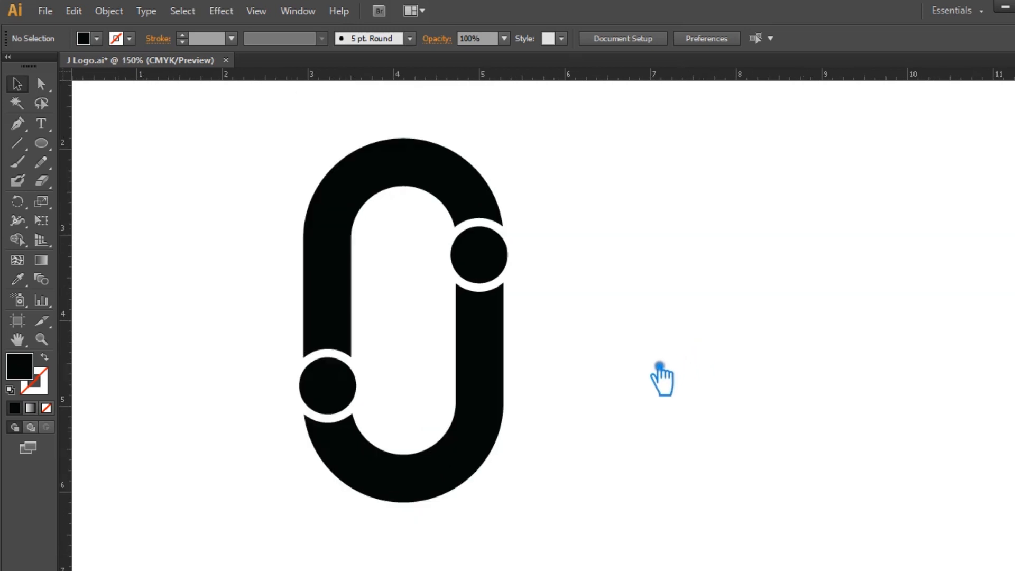
left_click_drag(65, 357, 317, 336)
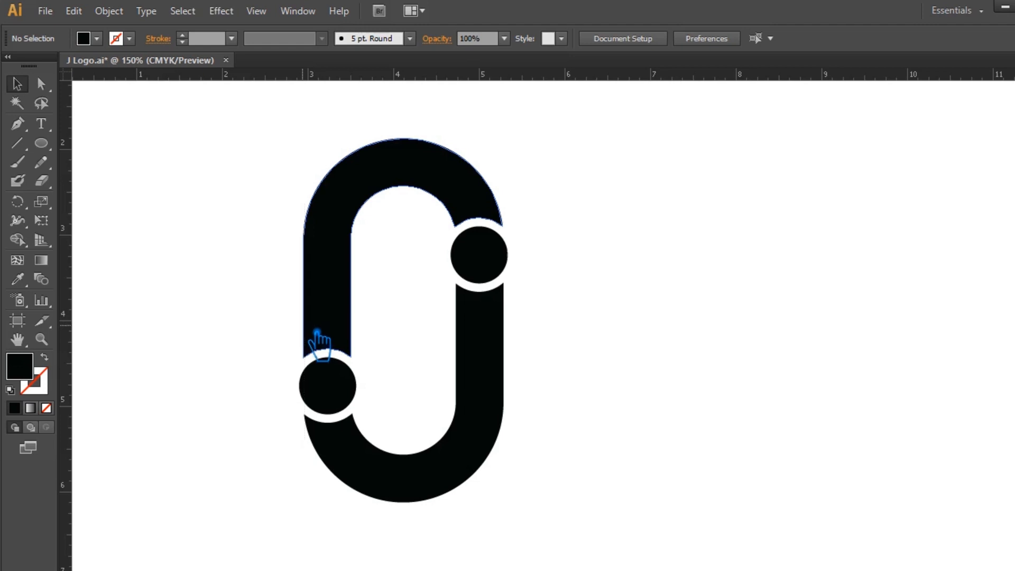
key("ctrl+semicolon")
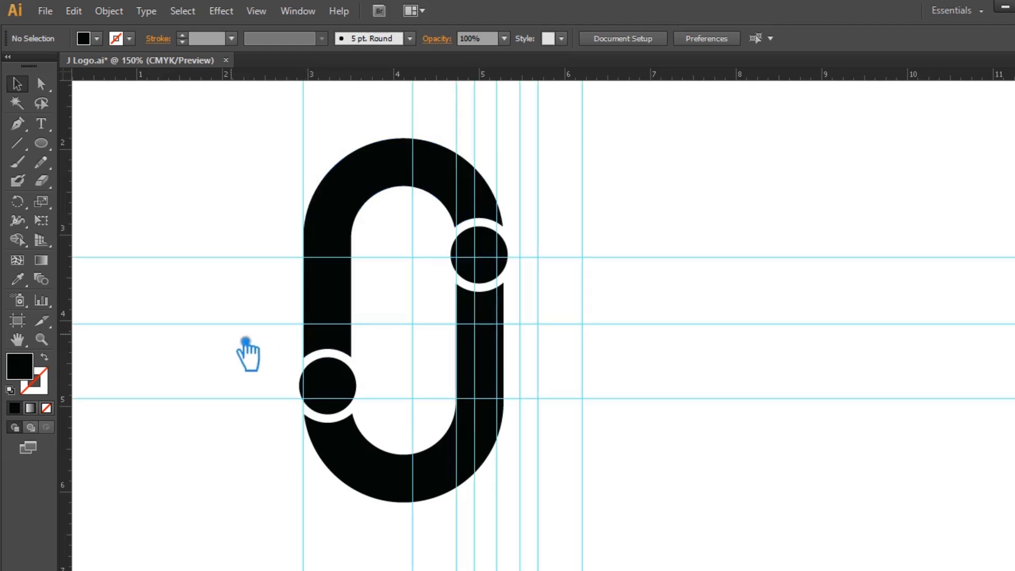
Unlock the guides and delete all the old ones, keeping only the guide on the outline's left edge.
right_click(583, 148)
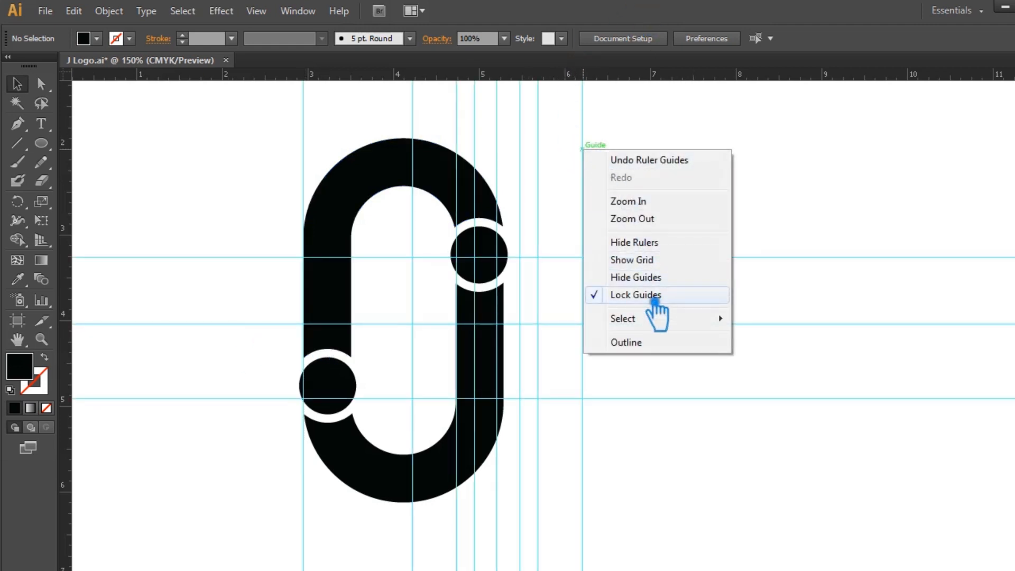
left_click(655, 294)
left_click_drag(394, 104, 655, 120)
key("Delete")
left_click_drag(640, 225, 711, 431)
key("Delete")
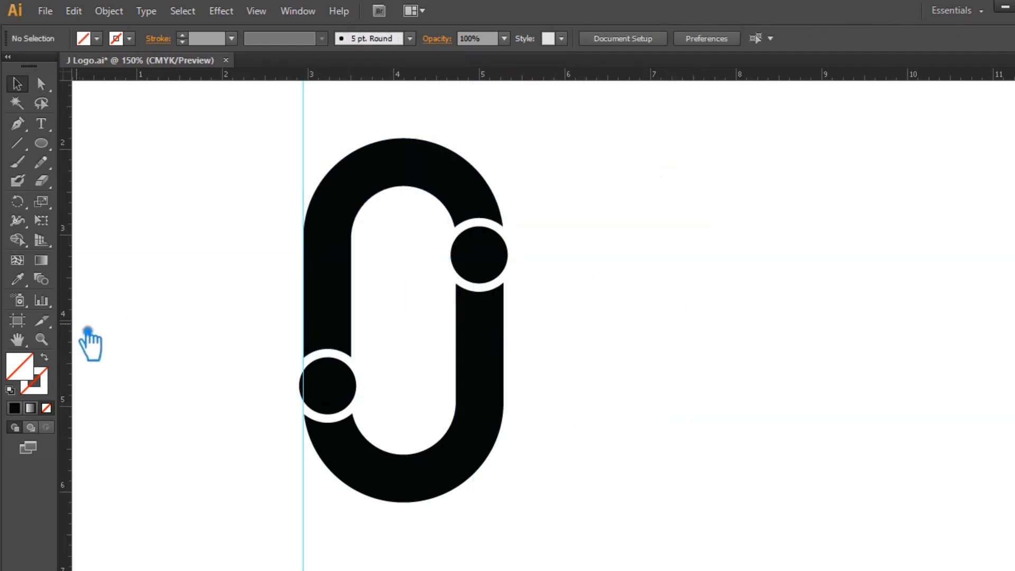
Place vertical guides on the inner edge of the left side and on both edges of the outline's right side.
left_click_drag(100, 330, 366, 308)
left_click_drag(66, 326, 351, 184)
right_click(352, 124)
left_click(469, 218)
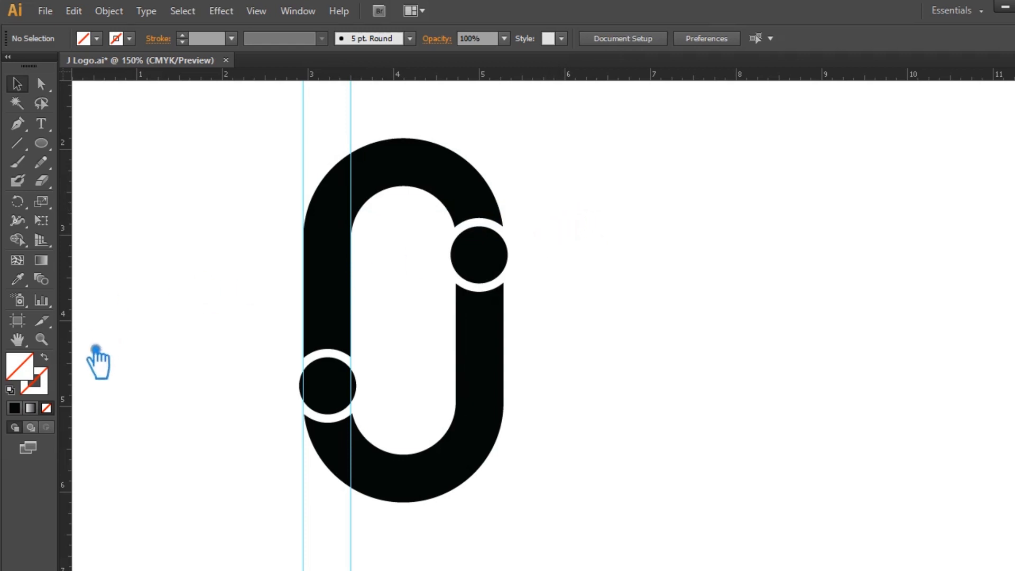
key("ctrl+s")
left_click_drag(66, 364, 471, 320)
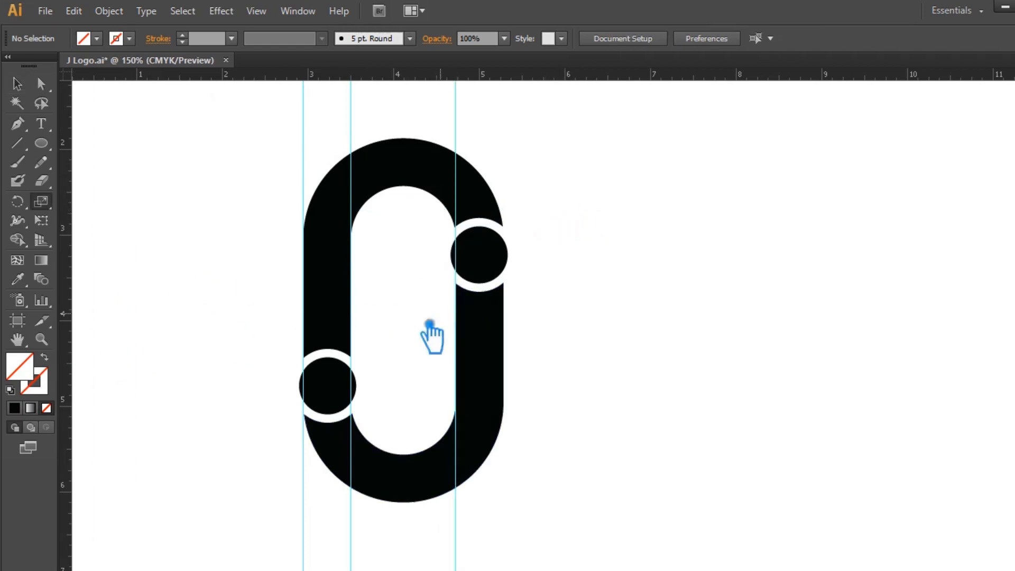
left_click_drag(85, 350, 518, 329)
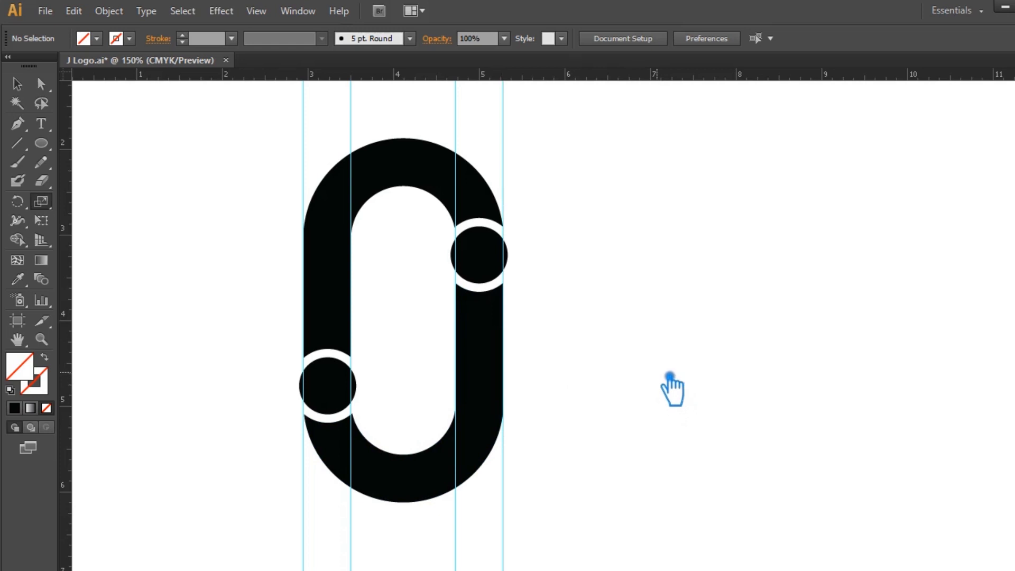
Place horizontal guides along the outline's top and bottom edges and save the file.
left_click(17, 83)
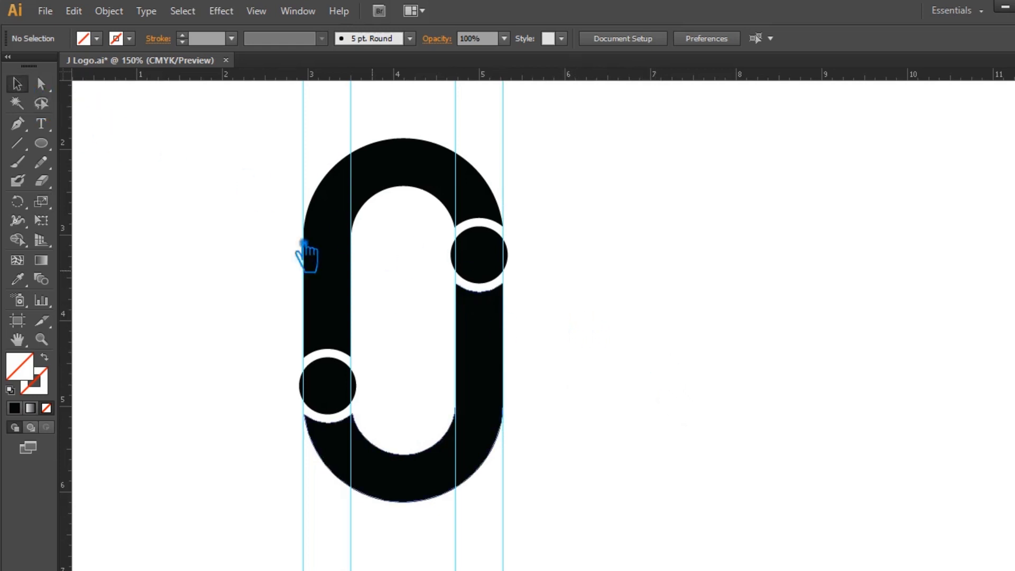
left_click_drag(398, 80, 479, 502)
key("ctrl+s")
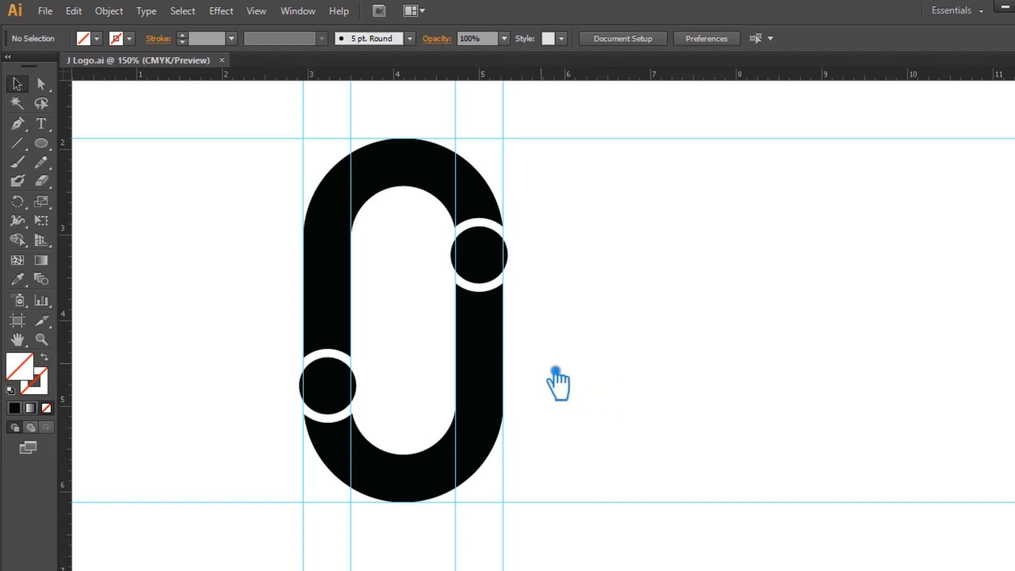
Place a vertical guide through the center of the upper half of the outline.
left_click(418, 182)
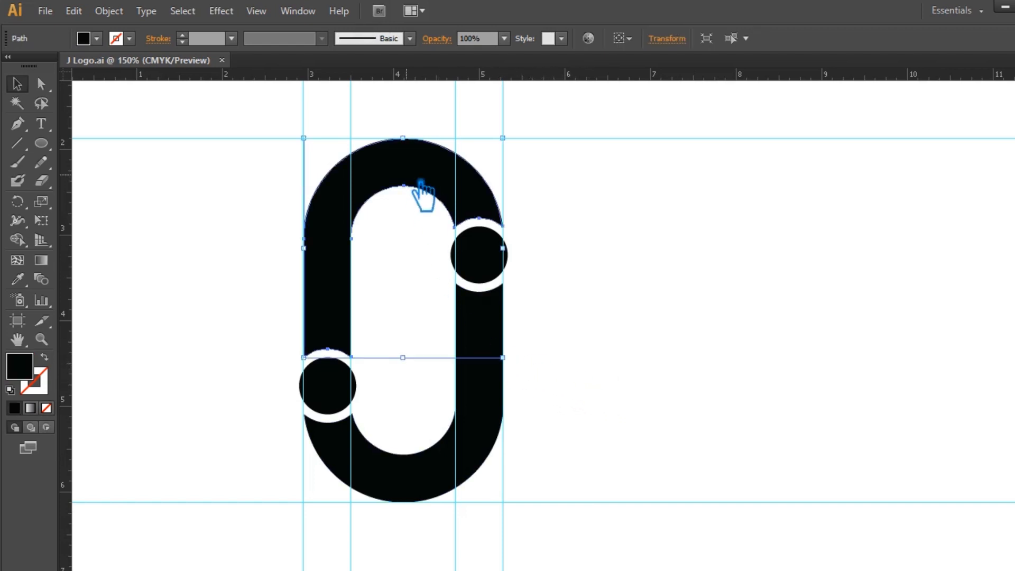
left_click_drag(79, 343, 417, 154)
left_click(618, 289)
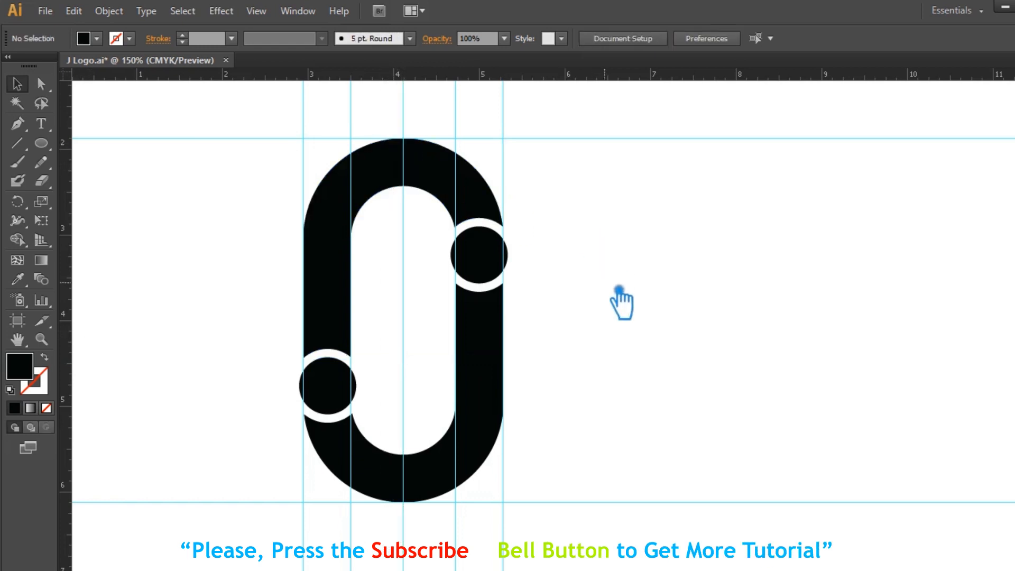
Draw a rectangle about 0.5 in wide and 1 in tall inside the outline, centered on the middle guide.
left_click_drag(40, 143, 91, 142)
left_click_drag(392, 245, 438, 331)
key("v")
left_click(159, 342)
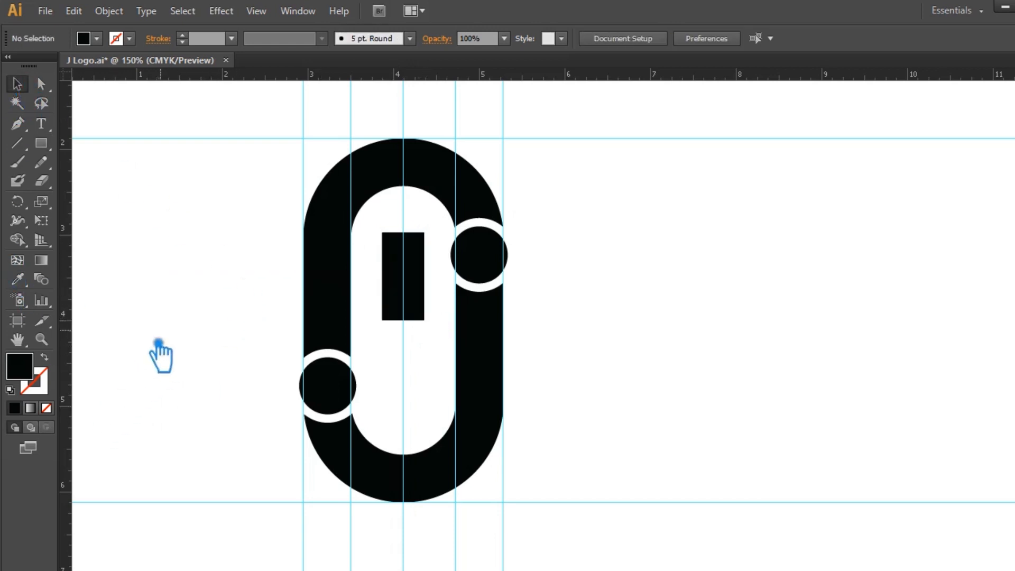
Place vertical guides on the small rectangle's left and right edges and delete the rectangle.
left_click_drag(382, 276, 383, 276)
left_click_drag(70, 354, 439, 275)
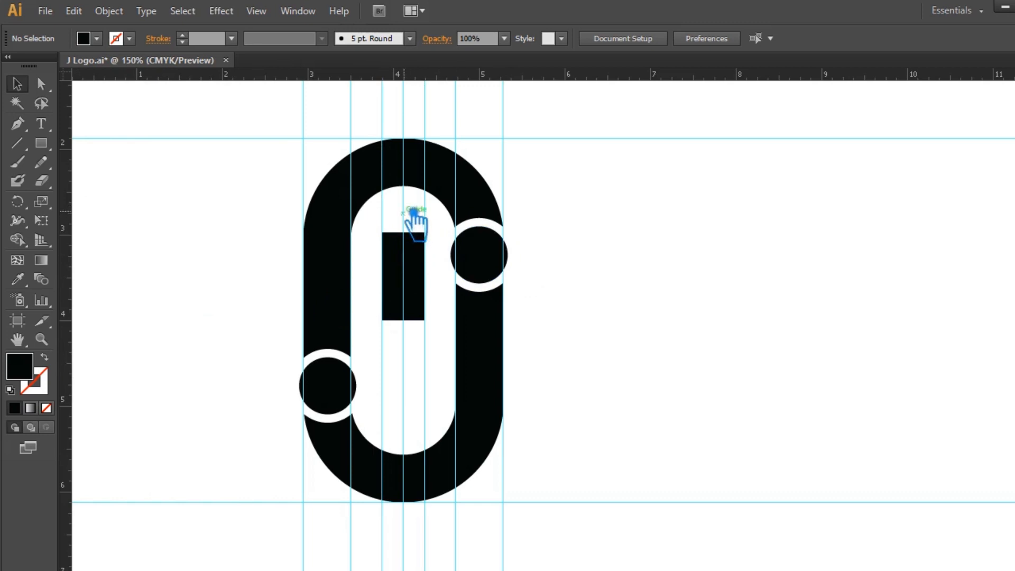
left_click(416, 298)
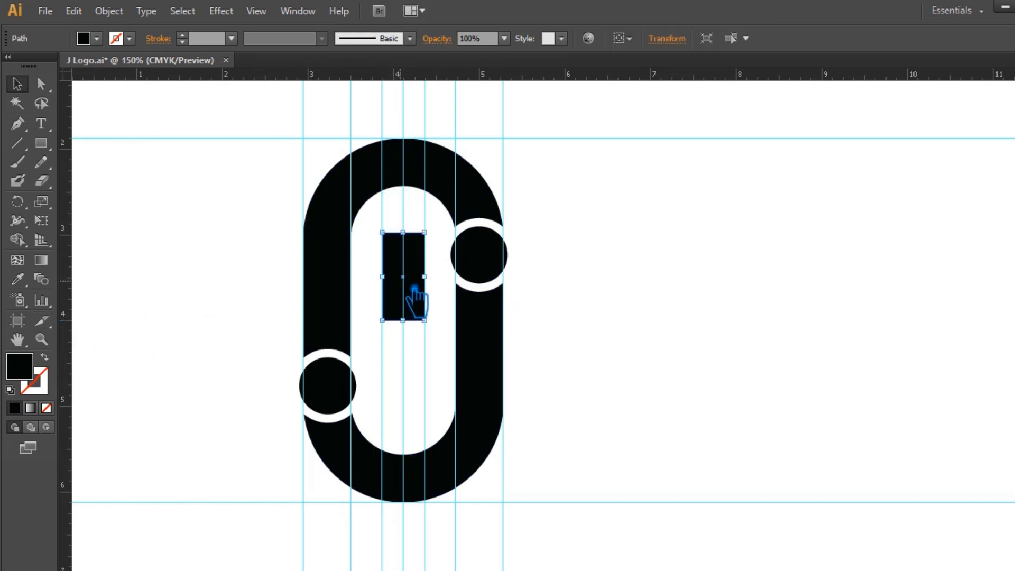
key("Delete")
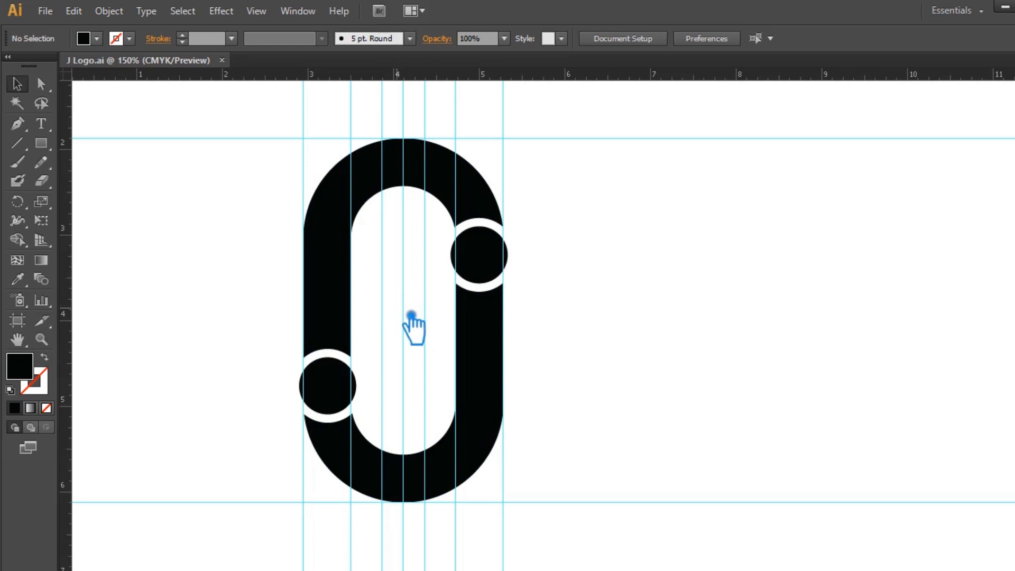
Draw an unfilled Pen tool curve about 1.41 in wide and 0.58 in tall from the upper half's right tip to its inner arch.
left_click(17, 123)
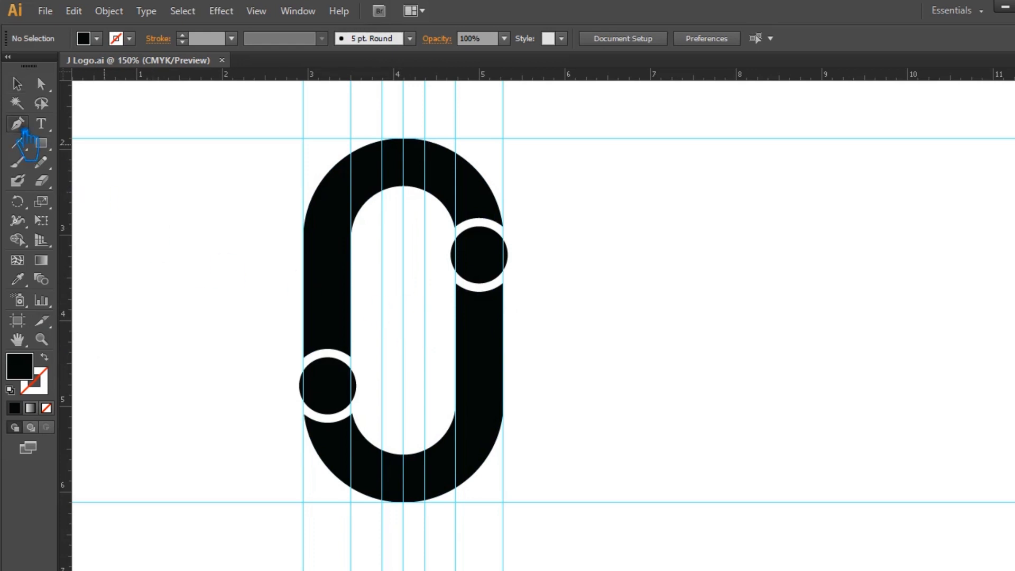
left_click(516, 233)
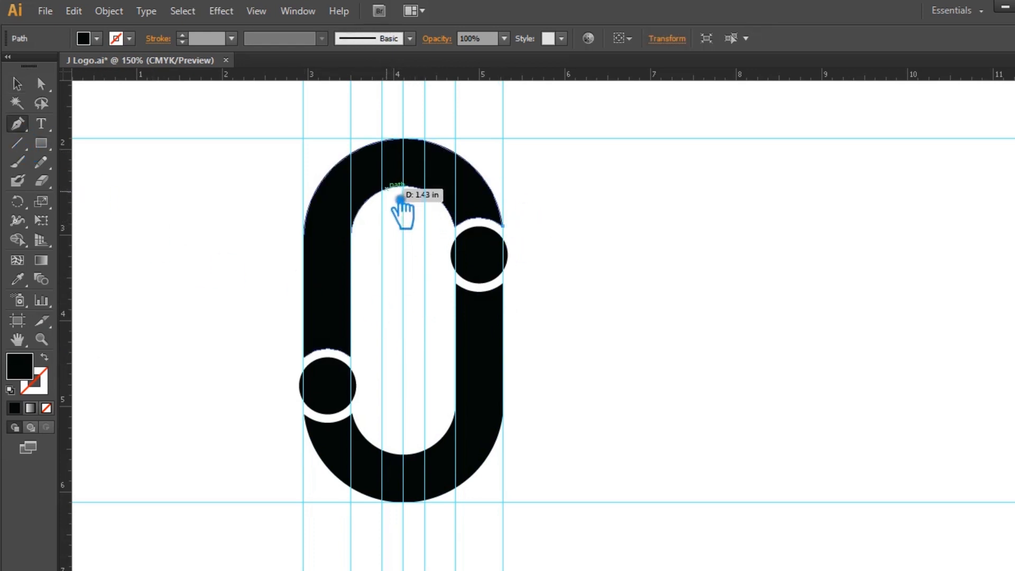
left_click_drag(389, 202, 317, 245)
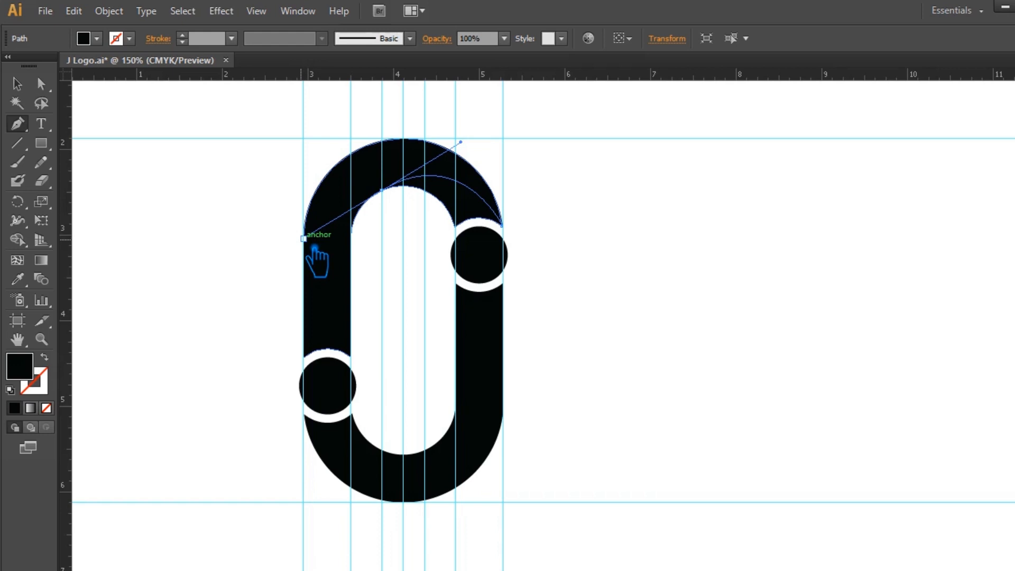
left_click_drag(315, 247, 316, 247)
left_click(395, 198)
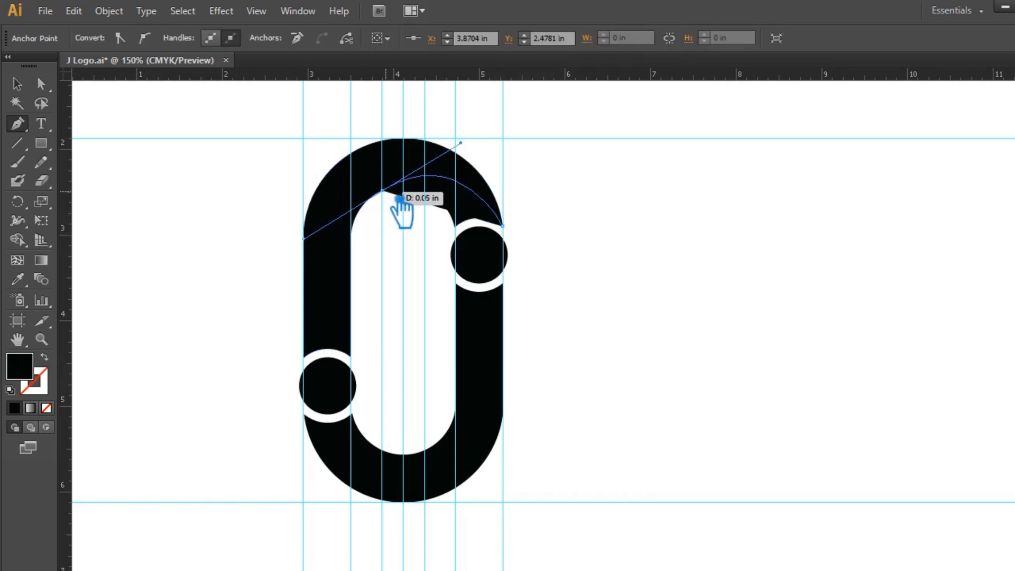
left_click(47, 407)
left_click(44, 85)
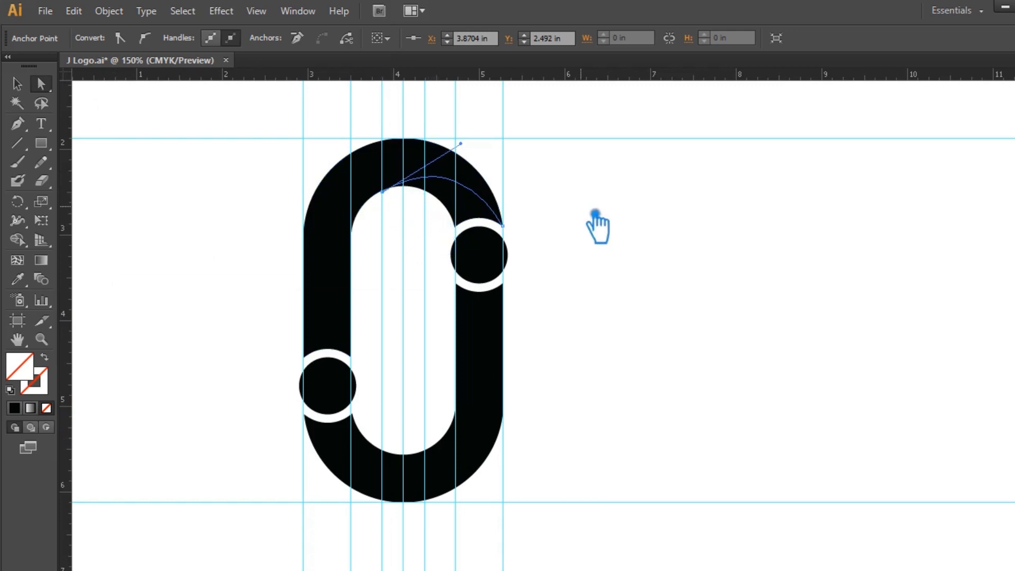
left_click(567, 210)
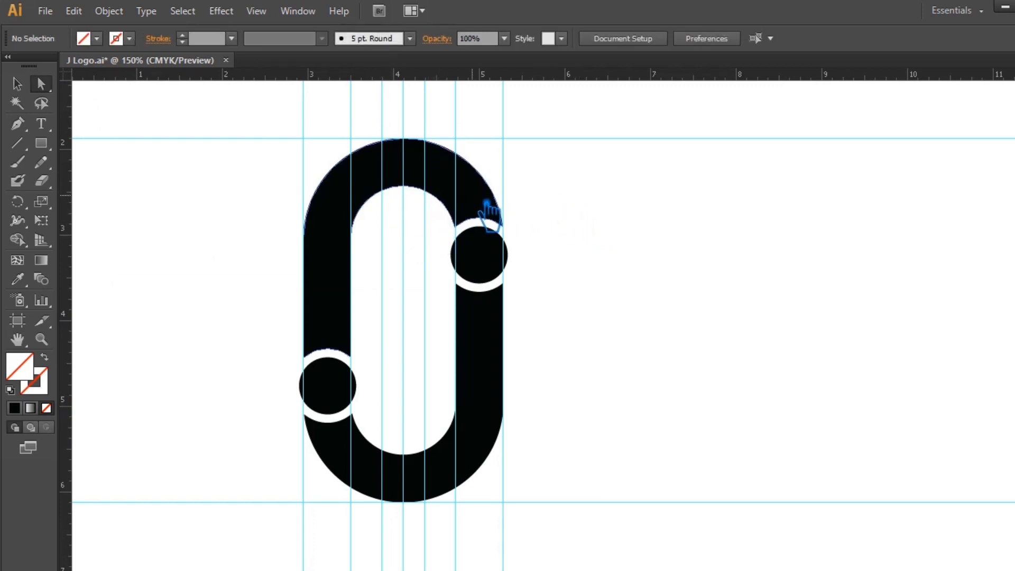
Copy the curve in place and reflect the copy across the horizontal axis.
left_click(487, 201)
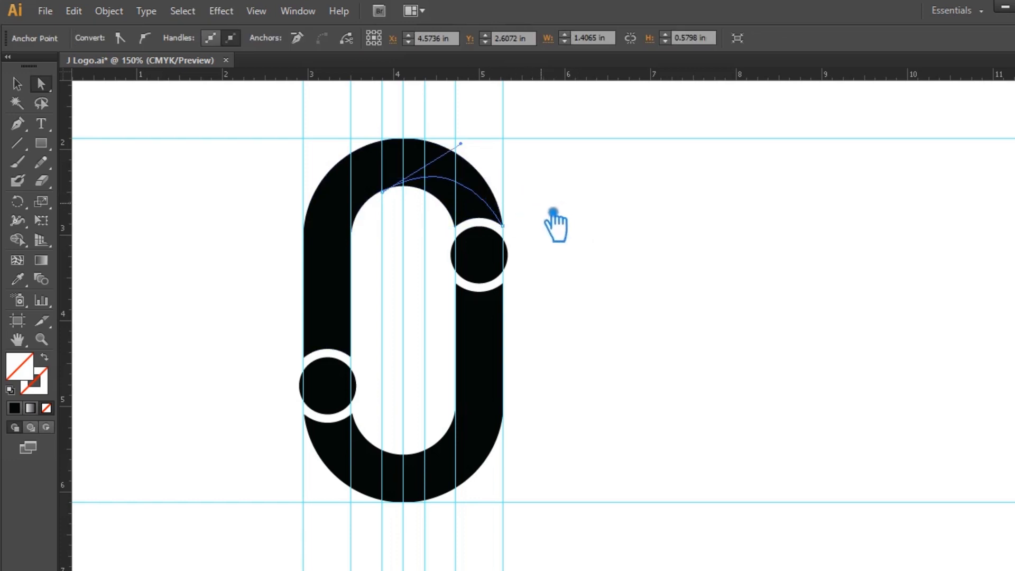
key("ctrl+c")
key("ctrl+f")
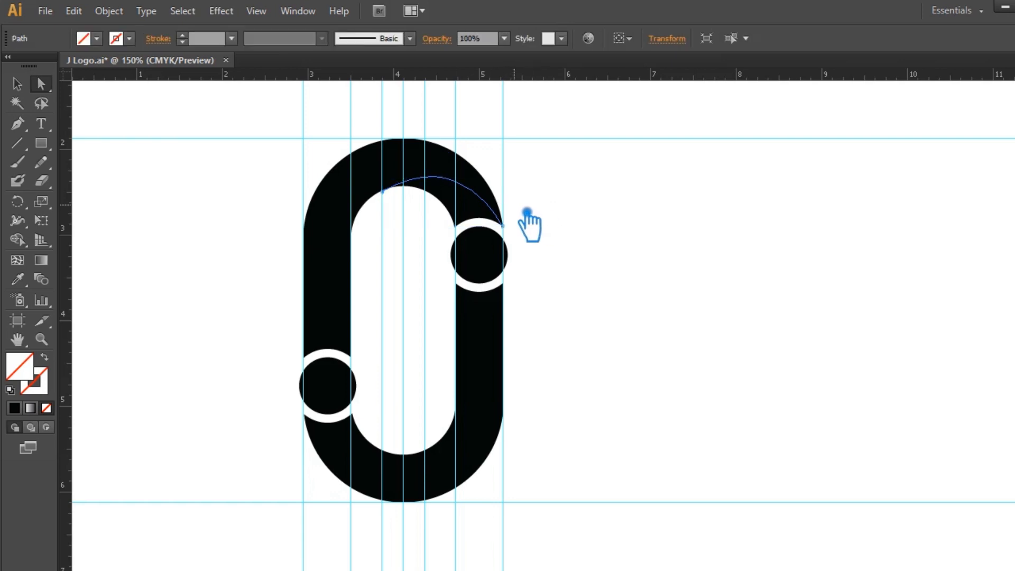
right_click(436, 178)
mouse_move(523, 394)
left_click(661, 449)
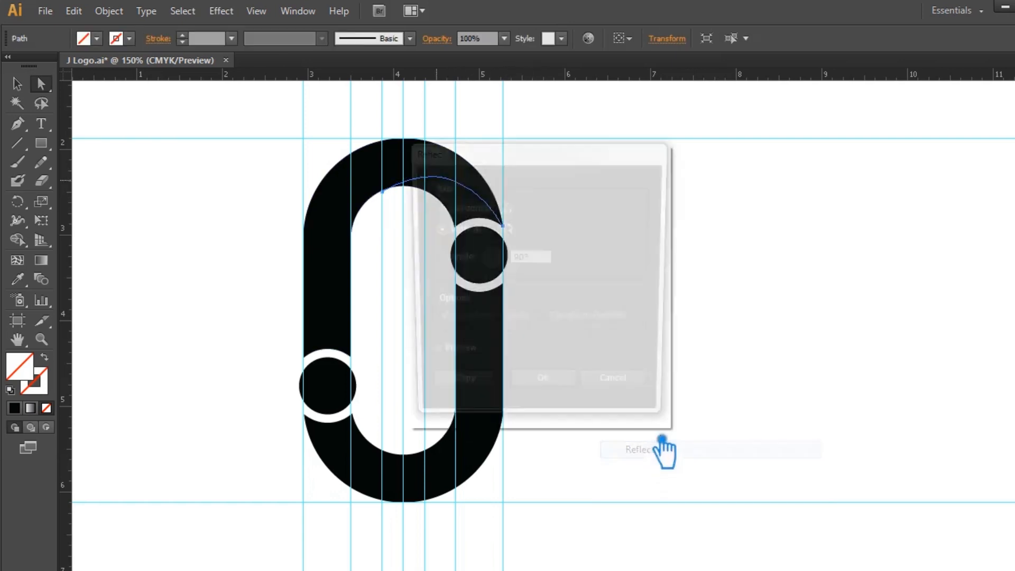
left_click(558, 391)
left_click(592, 297)
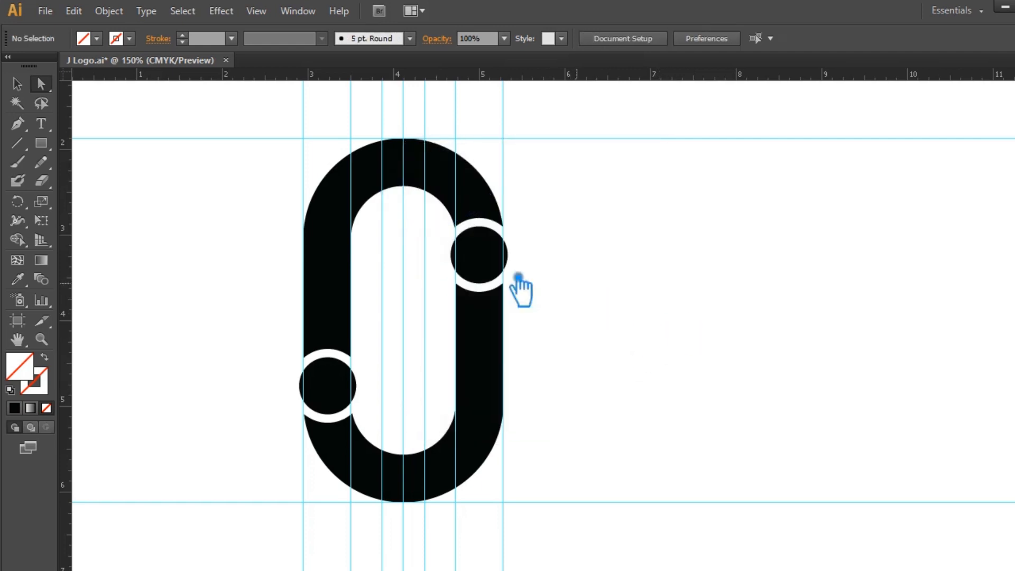
Move the reflected curve down onto the lower half of the outline.
left_click_drag(489, 225, 352, 373)
key("ctrl+z")
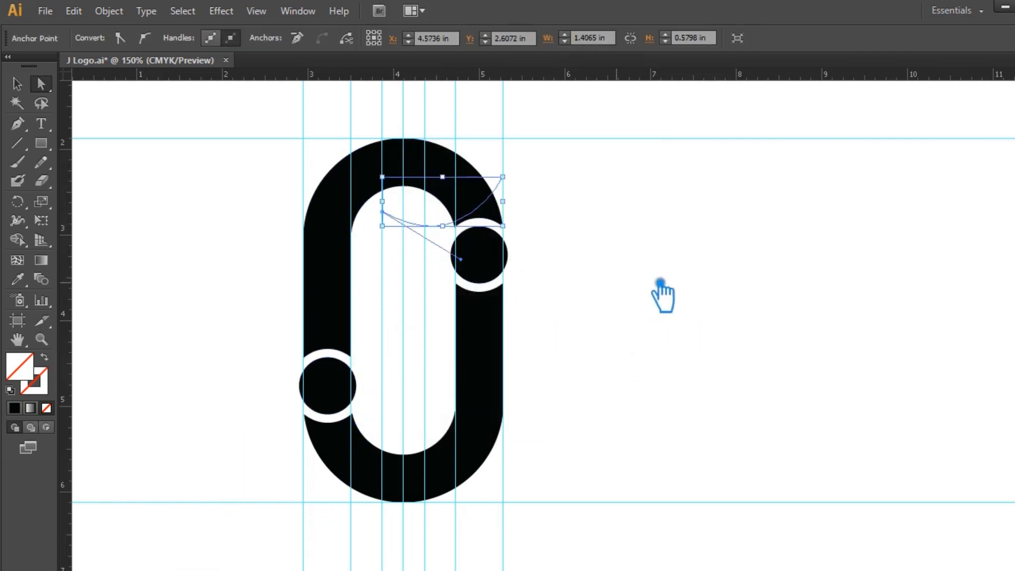
left_click(653, 295)
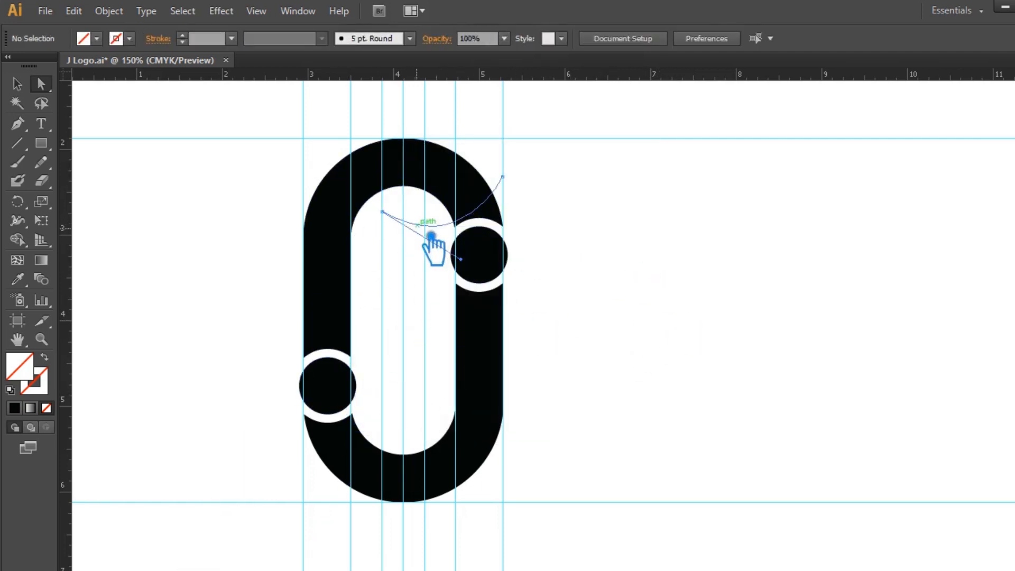
left_click(612, 236)
left_click(17, 84)
left_click_drag(435, 250, 381, 453)
Reflect the lower curve across the vertical axis.
right_click(413, 425)
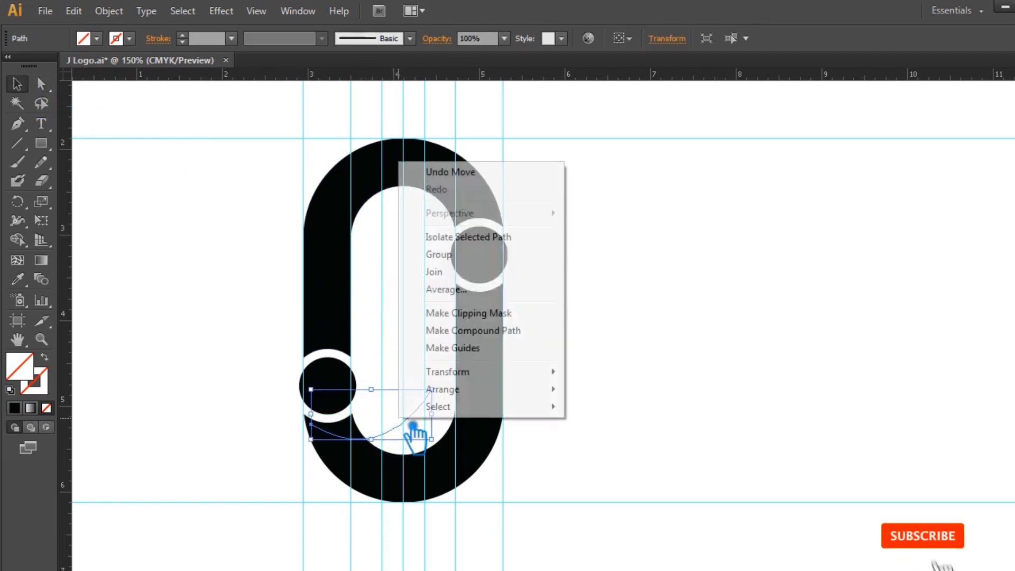
mouse_move(490, 373)
left_click(632, 431)
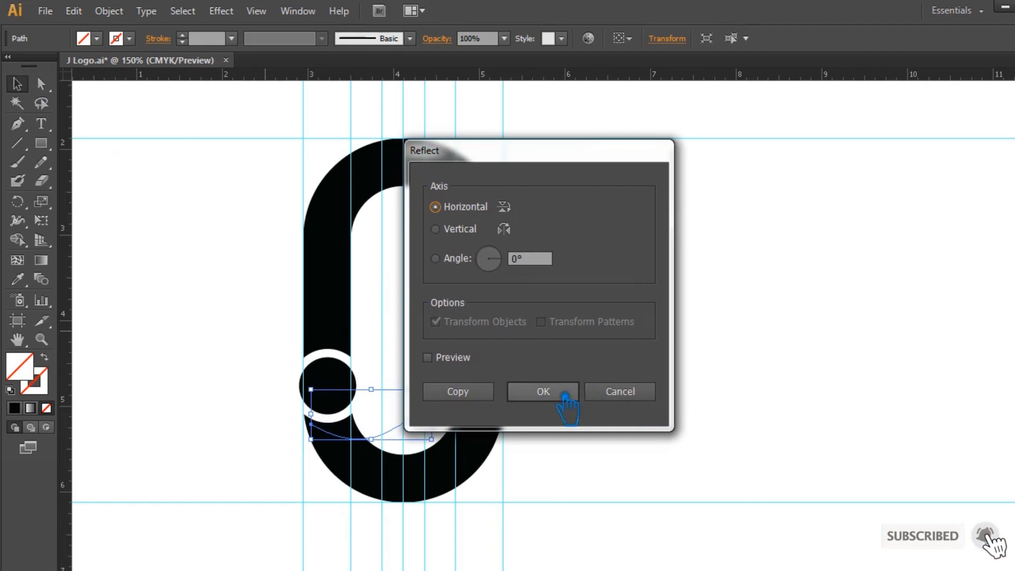
left_click(465, 230)
left_click(565, 395)
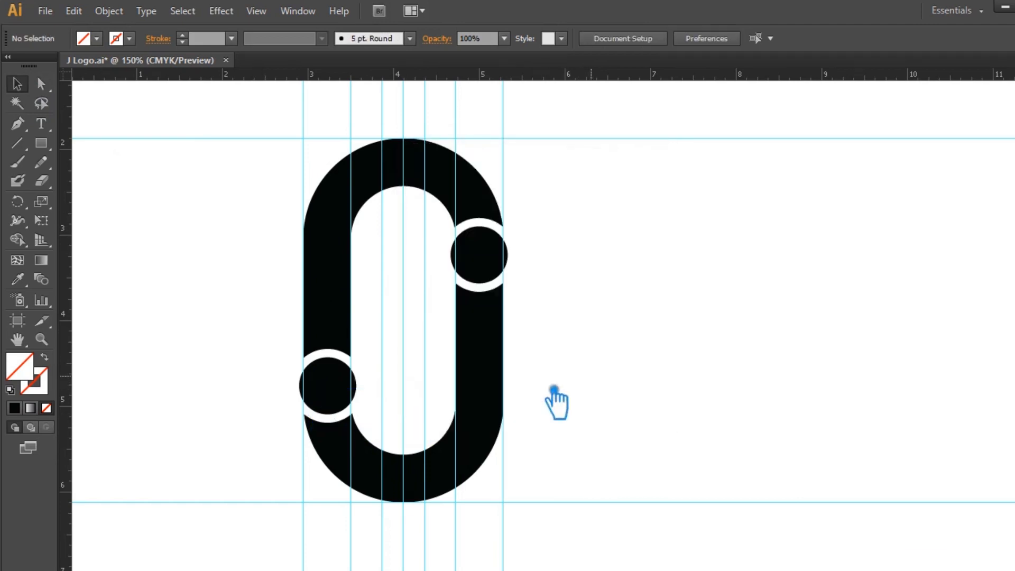
Position the lower curve from the lower half's left tip to the inner edge at the guide right of center.
left_click_drag(427, 437, 423, 465)
left_click(611, 463)
key("ctrl+plus")
key("ctrl+plus")
left_click_drag(610, 449, 840, 147)
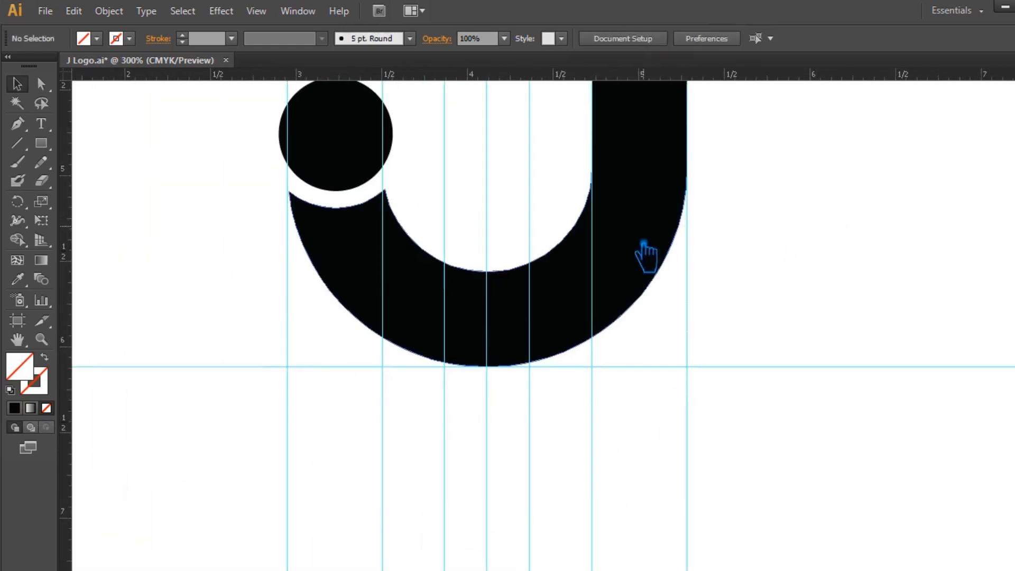
left_click(543, 271)
left_click_drag(543, 271, 542, 274)
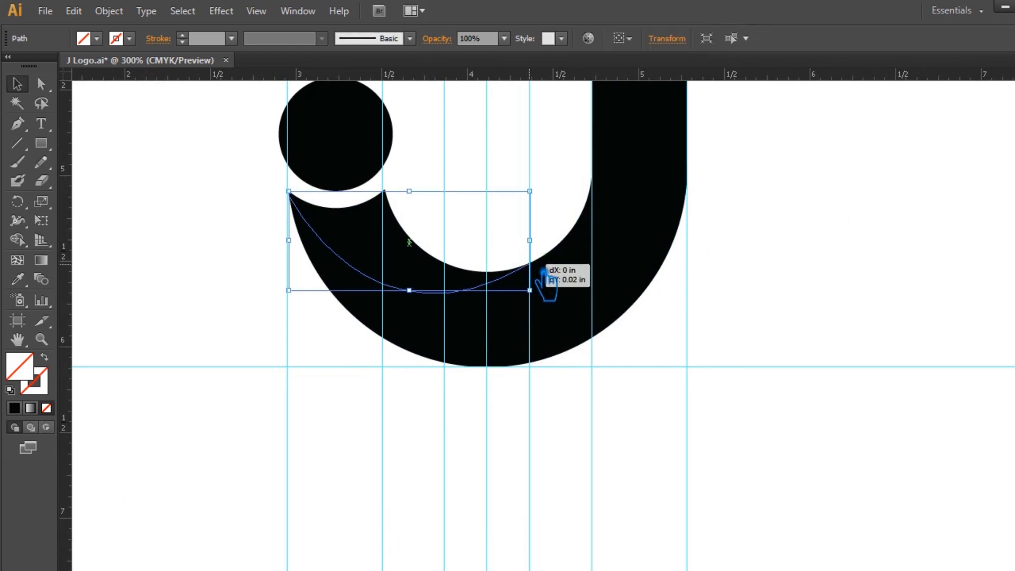
Nudge the lower curve upward so its right end slightly crosses the outline's inner edge at the guide.
key("ctrl+plus")
key("ctrl+plus")
key("ctrl+plus")
key("ctrl+plus")
left_click_drag(794, 274, 801, 389)
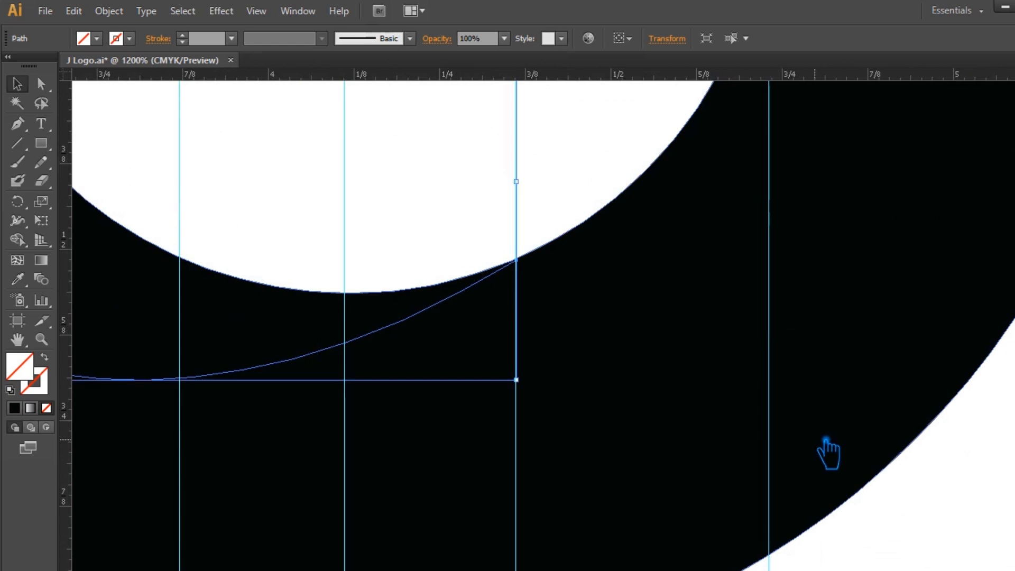
left_click(533, 218)
left_click_drag(530, 259, 530, 269)
key("Up")
key("ctrl+minus")
key("ctrl+minus")
key("ctrl+minus")
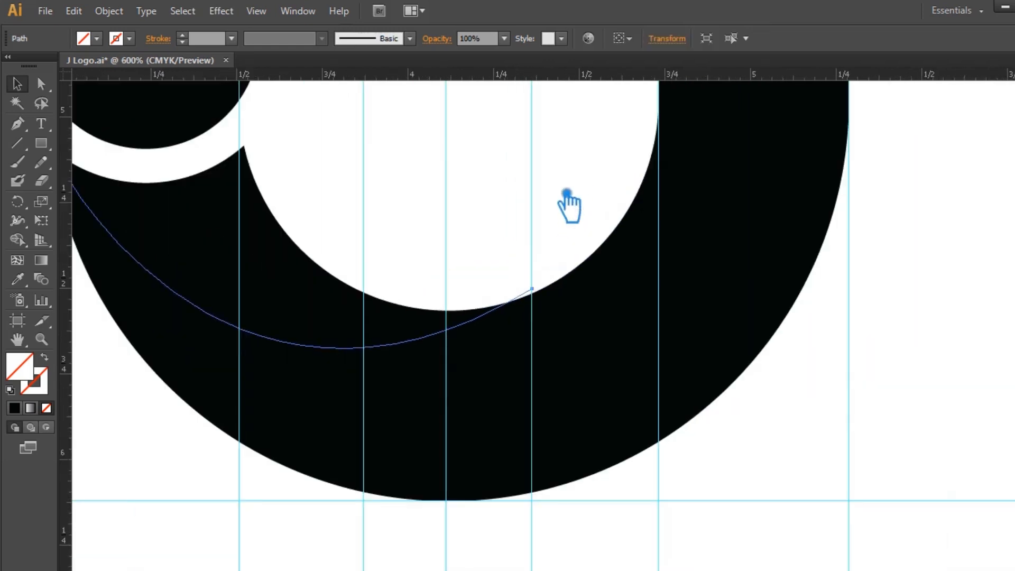
key("ctrl+minus")
key("ctrl+minus")
key("ctrl+minus")
key("ctrl+minus")
key("ctrl+minus")
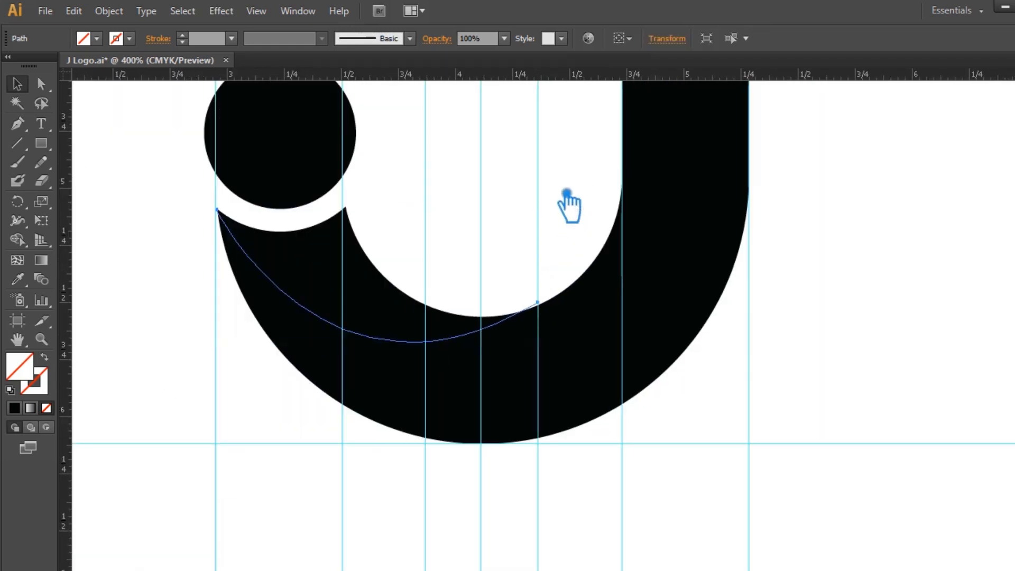
key("ctrl+plus")
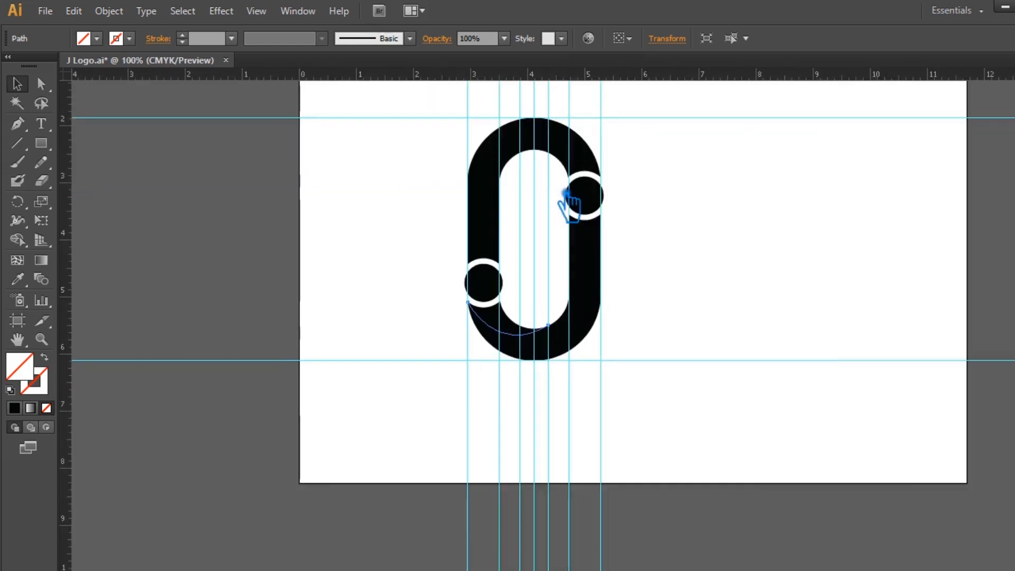
key("ctrl+plus")
Select the whole logo with both curves and split it with Pathfinder Divide.
left_click(18, 84)
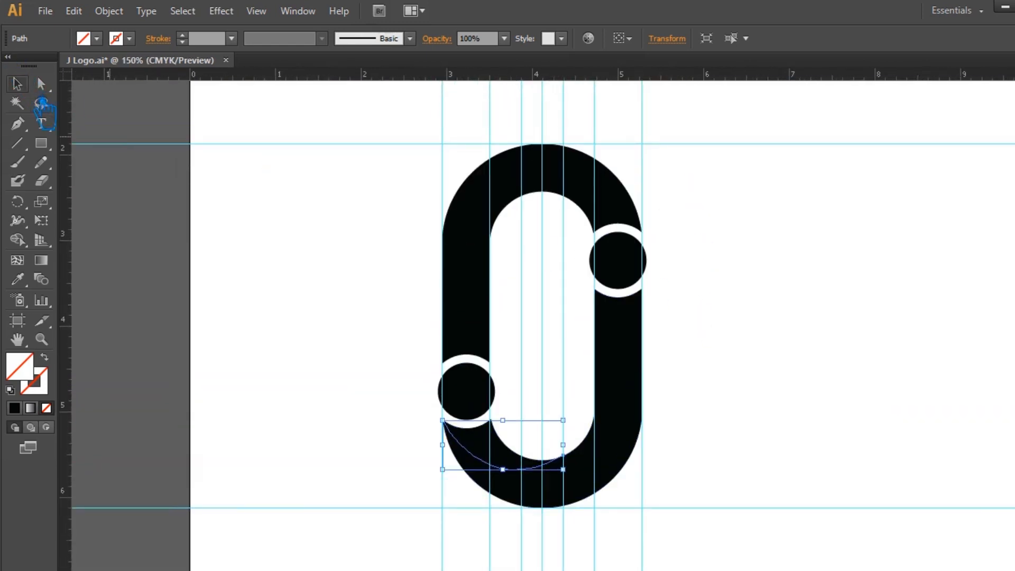
left_click(222, 161)
left_click_drag(712, 514, 361, 116)
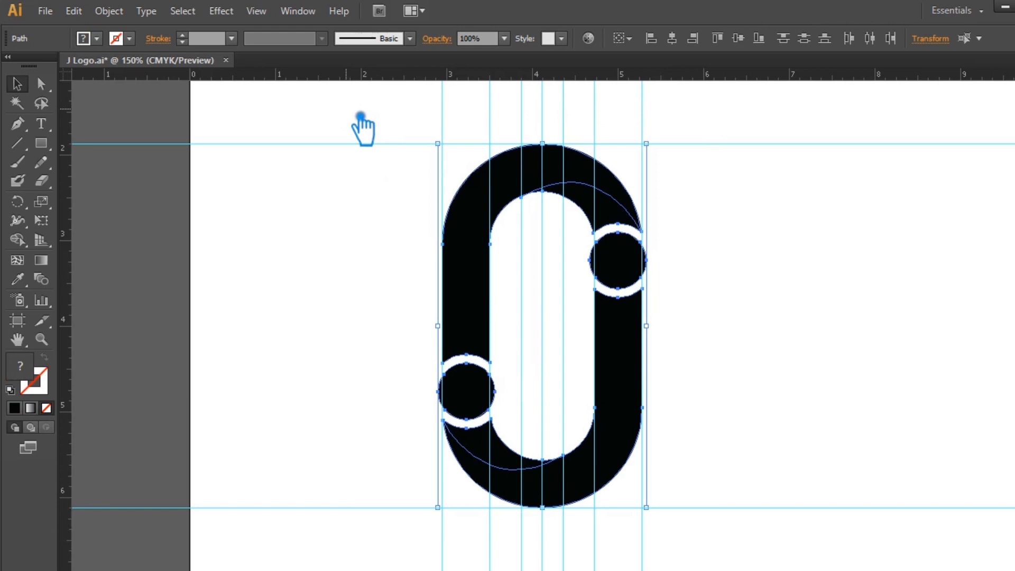
key("ctrl+shift+F9")
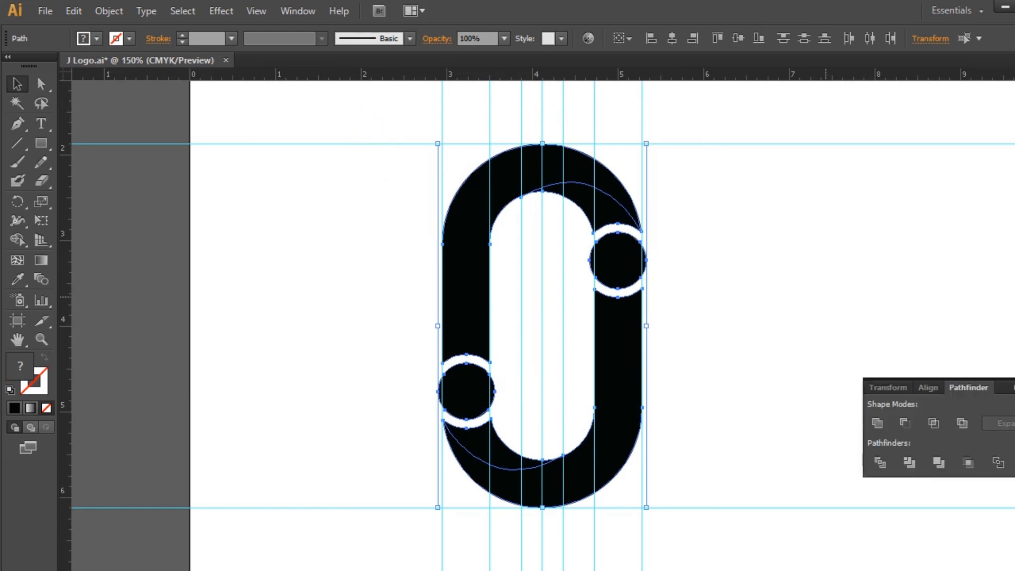
left_click(890, 463)
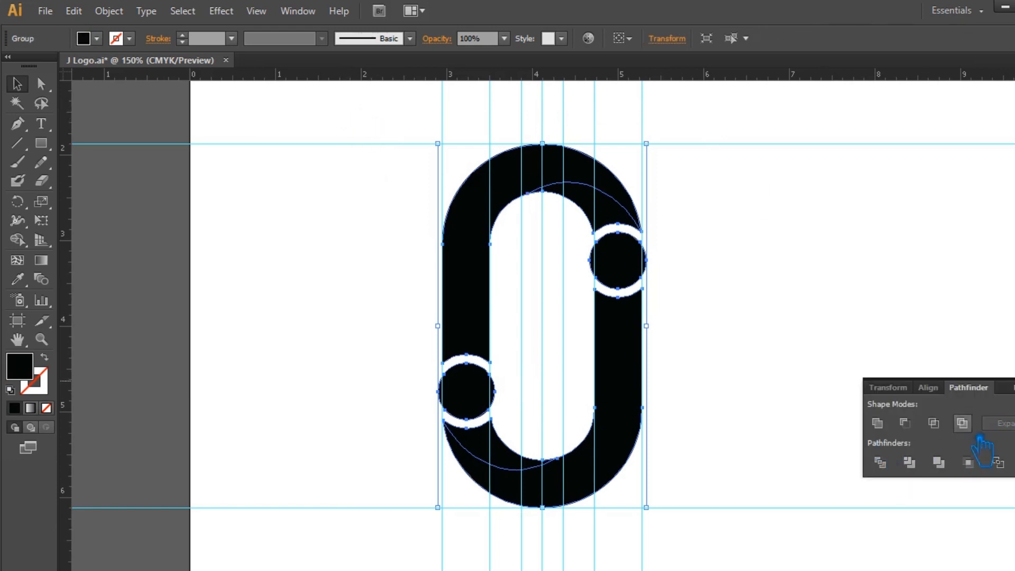
left_click(832, 347)
Ungroup the divided artwork and select the large lower hook piece on its own.
left_click(623, 208)
right_click(609, 197)
left_click(664, 292)
left_click(789, 264)
left_click(602, 214)
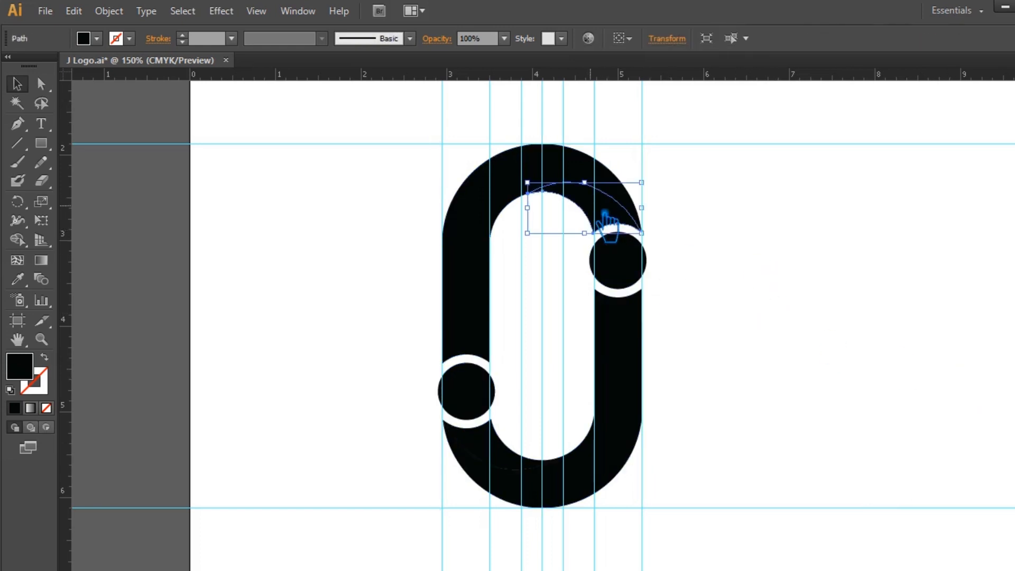
left_click(726, 231)
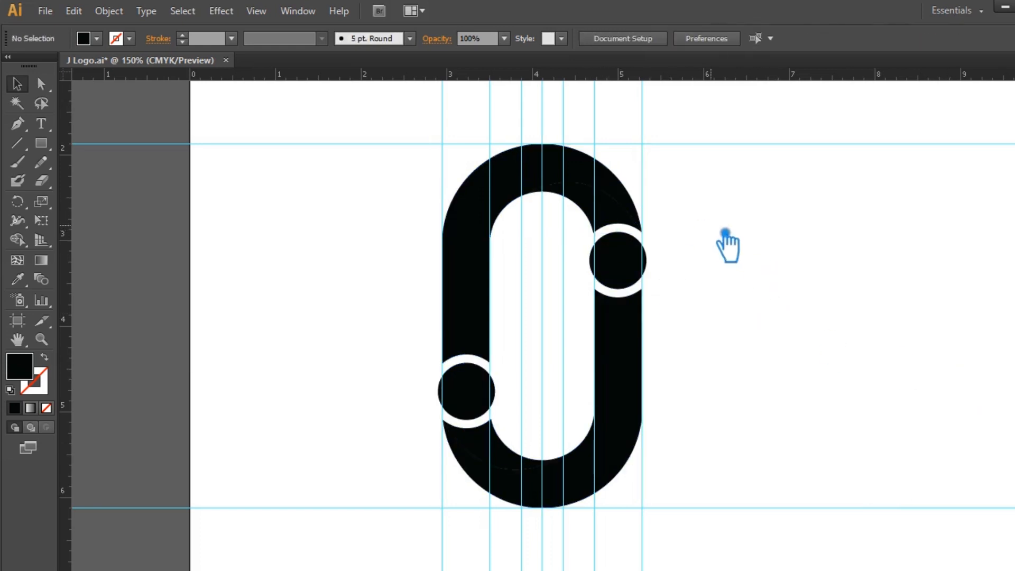
left_click(643, 354)
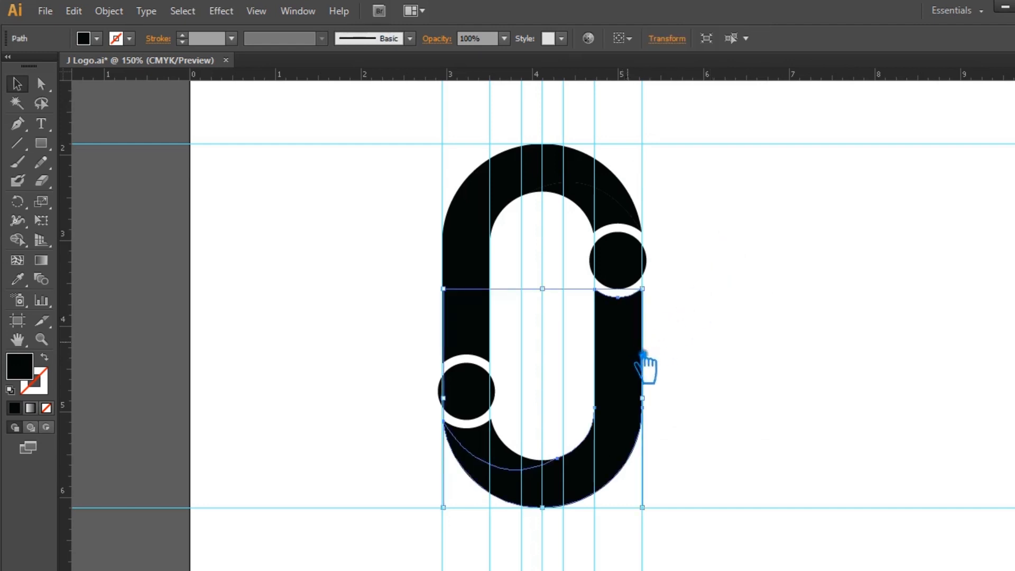
double_click(26, 374)
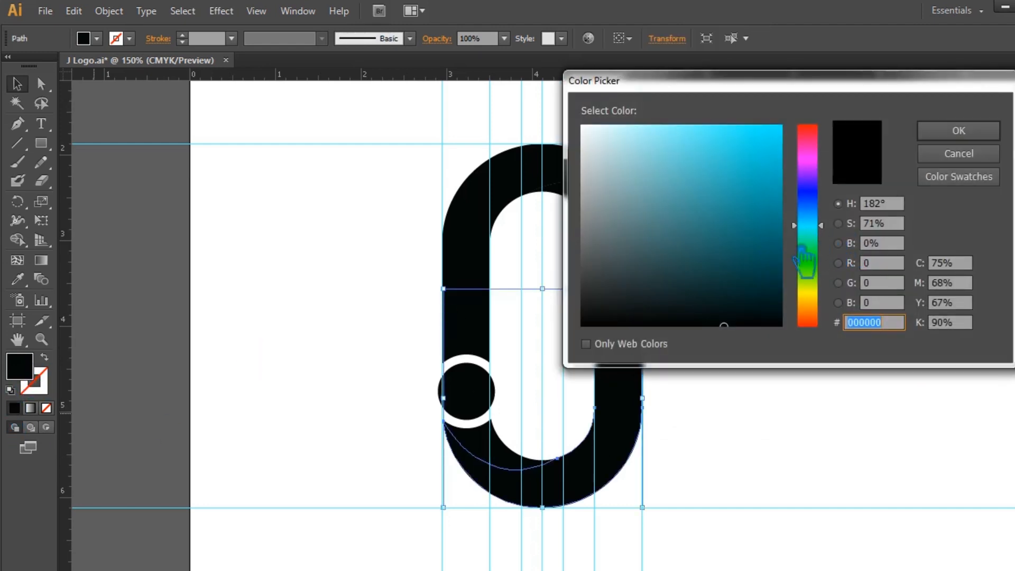
left_click(755, 296)
left_click(973, 154)
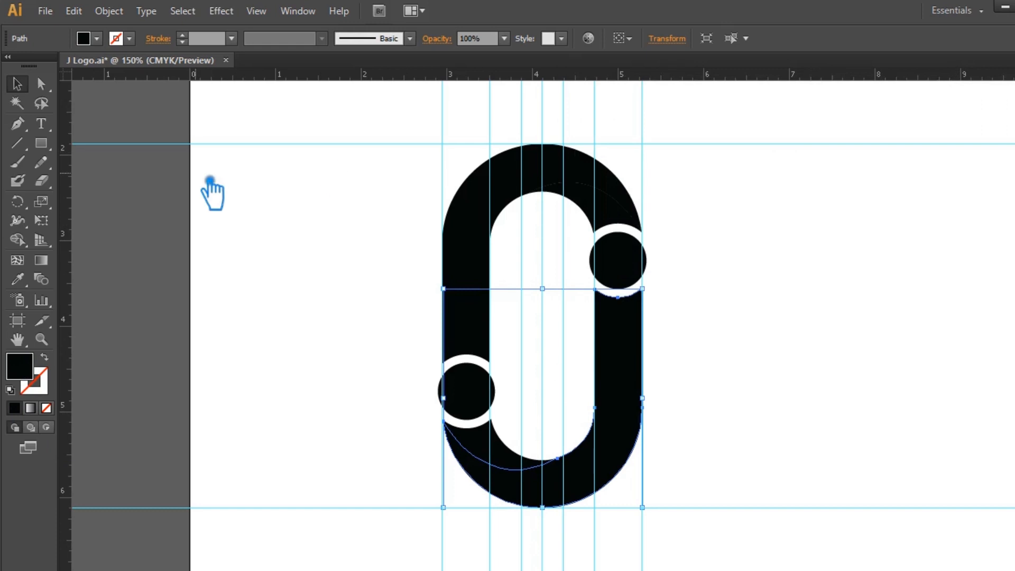
Fill the large lower hook piece with teal blue 4ABABA.
double_click(32, 377)
left_click(745, 268)
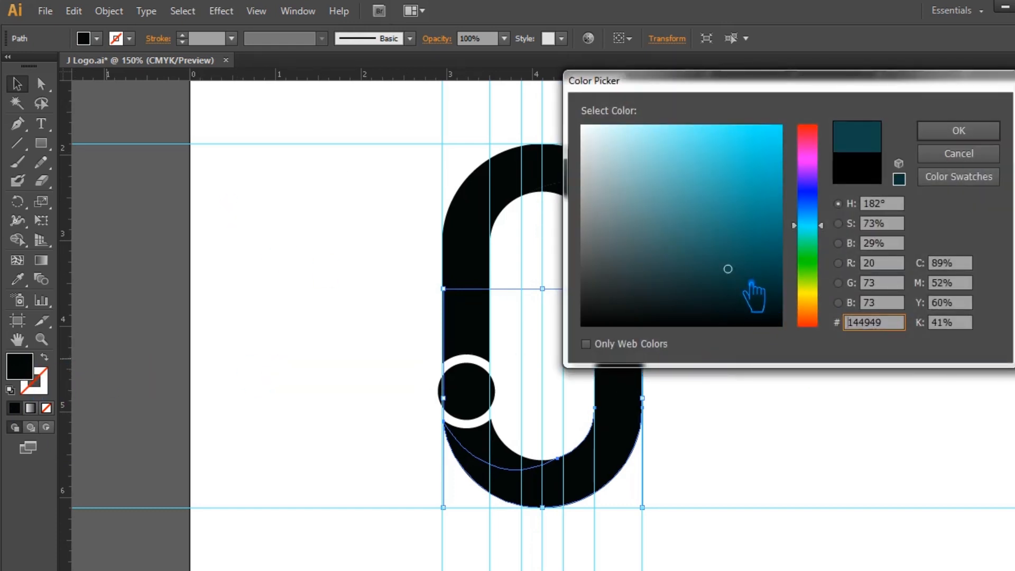
left_click(705, 178)
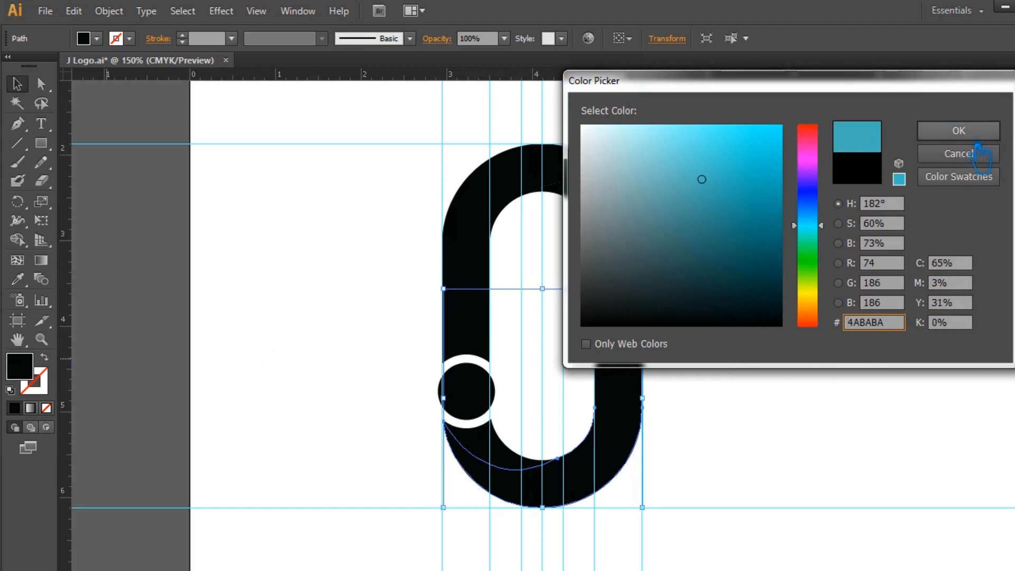
left_click(959, 131)
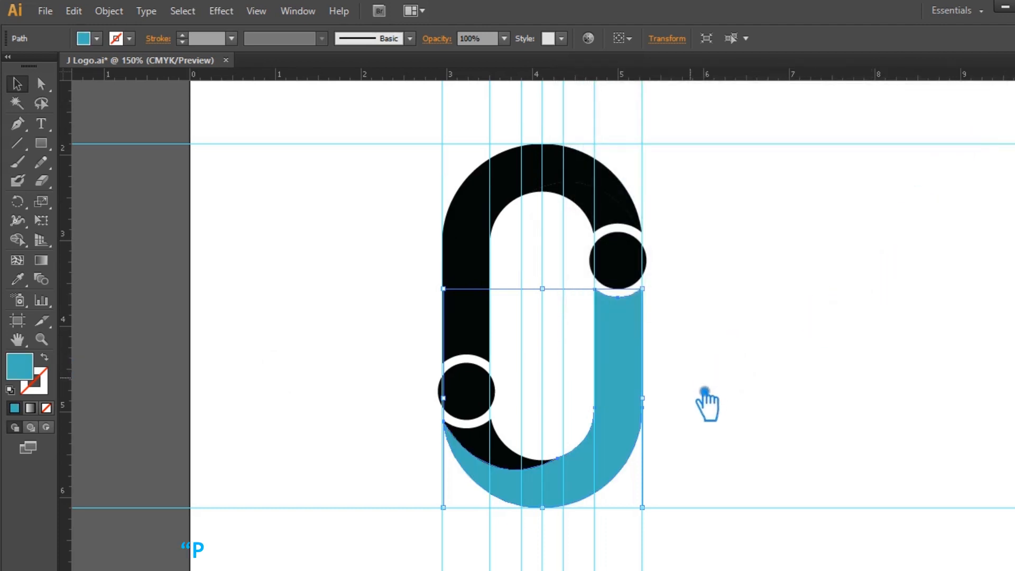
Fill the inner crescent piece beneath the lower circle with a dark shade of the same teal.
left_click(496, 456)
double_click(29, 374)
left_click(712, 237)
left_click(967, 132)
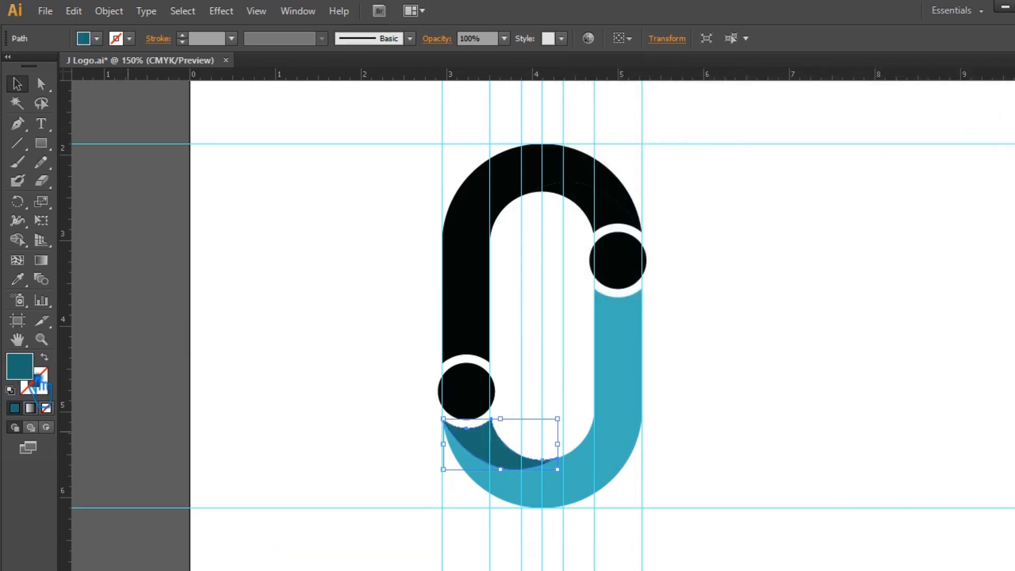
double_click(35, 377)
left_click(734, 260)
left_click(989, 133)
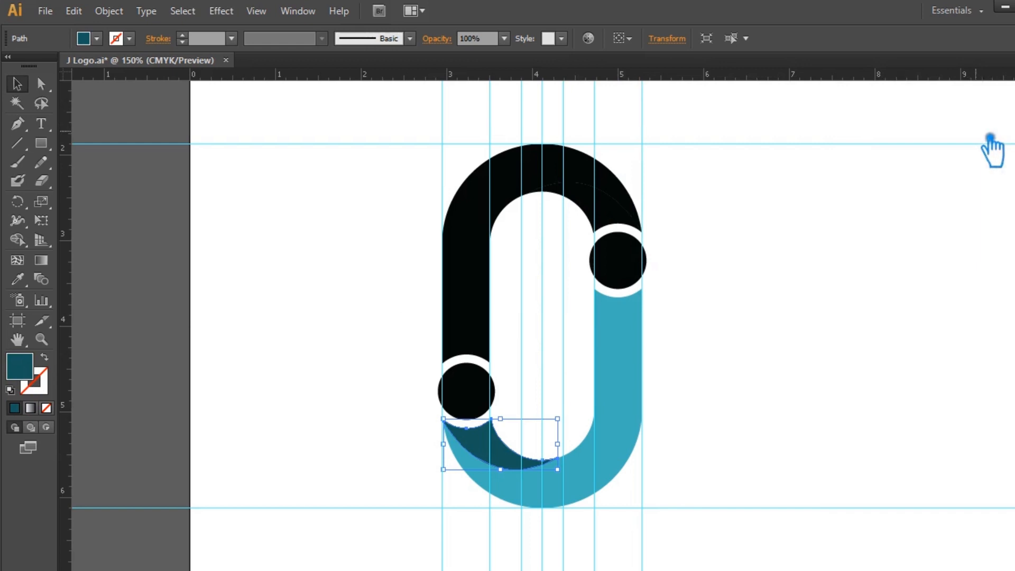
Match the large lower hook piece to the dark crescent's fill and lighten it to mid teal 34918C.
left_click(634, 365)
left_click(18, 279)
left_click(503, 450)
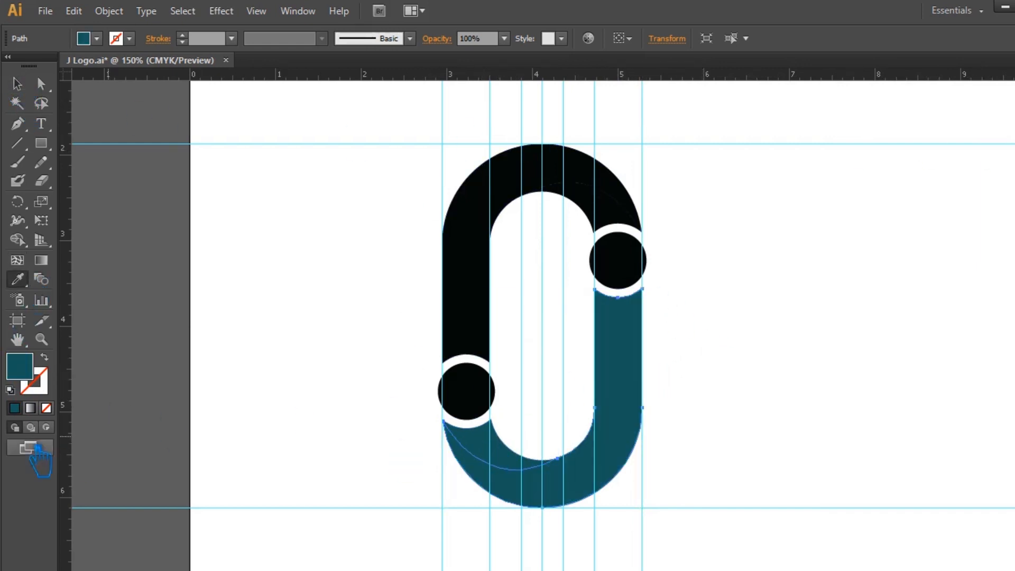
double_click(21, 366)
left_click(715, 219)
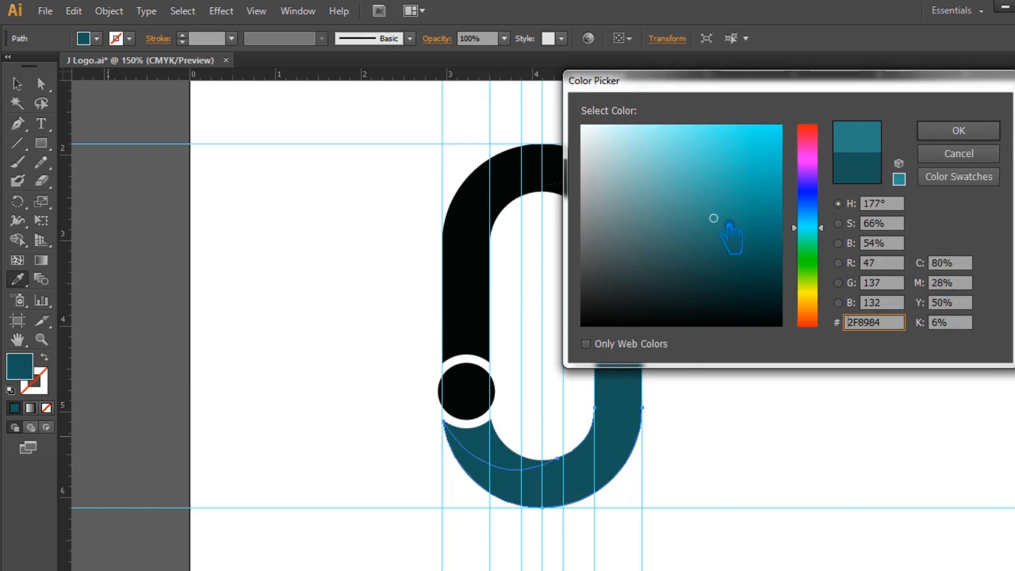
left_click(720, 200)
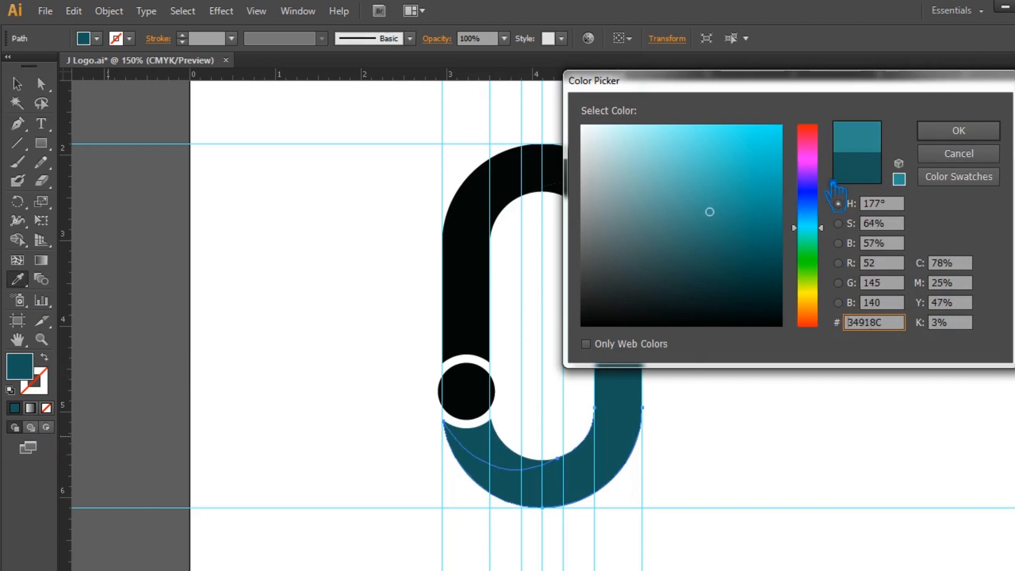
left_click(958, 131)
key("v")
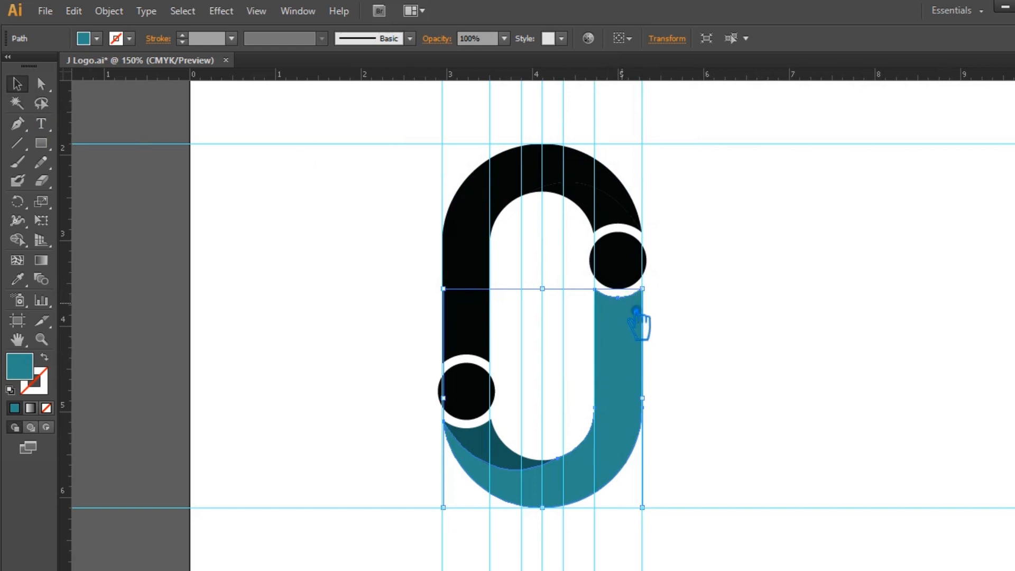
left_click(766, 306)
Copy the lower hook's mid teal fill onto the large upper hook piece.
left_click(608, 193)
left_click(17, 279)
key("v")
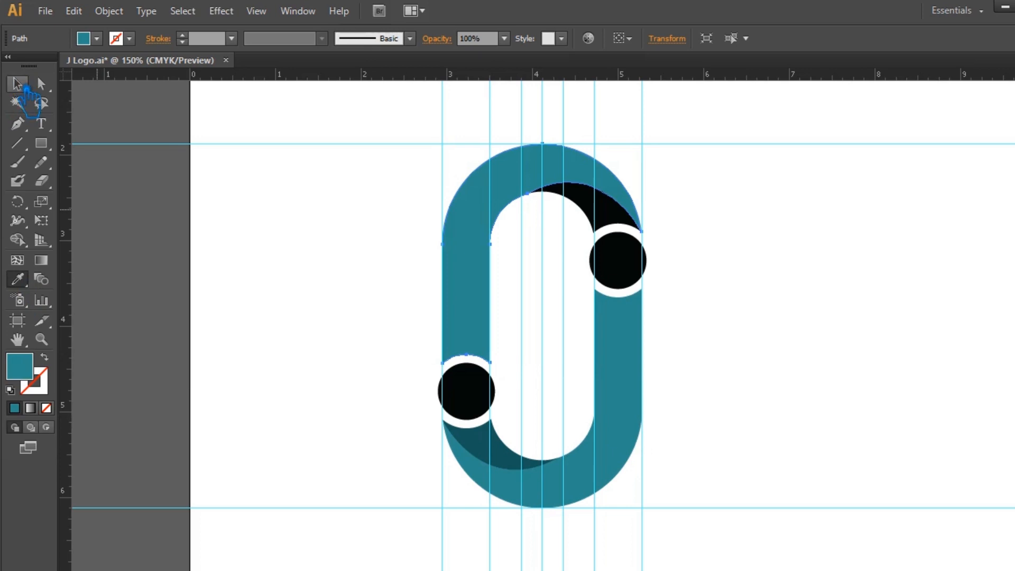
Fill the upper crescent piece with the dark teal sampled from the lower crescent.
left_click(605, 217)
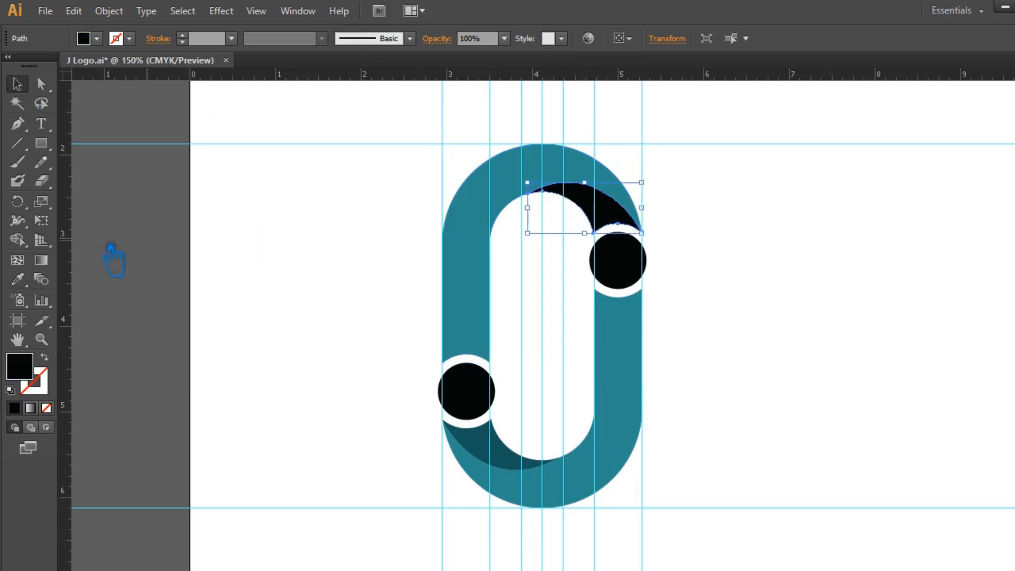
left_click(17, 279)
left_click(514, 464)
key("v")
left_click(714, 339)
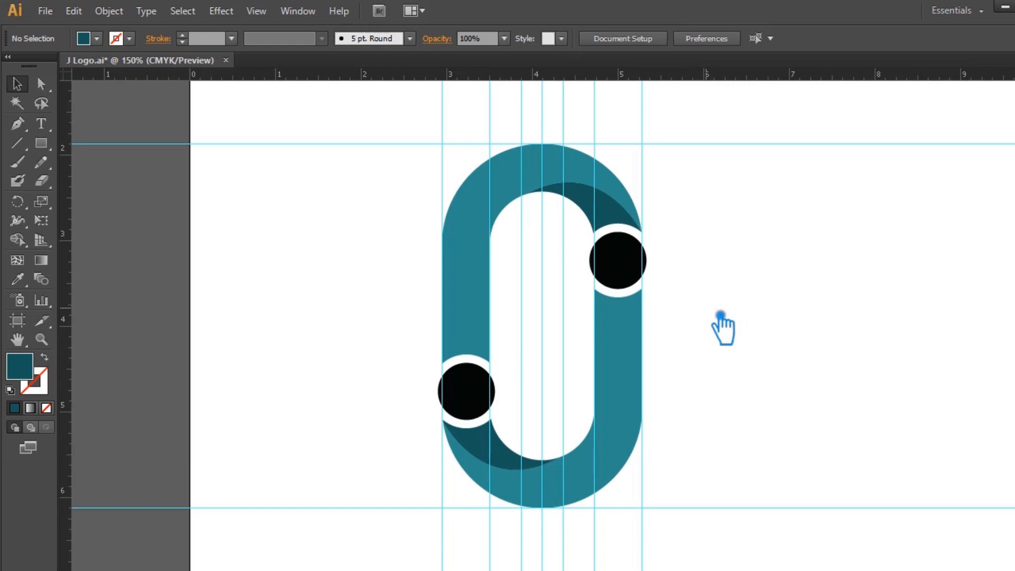
Fill the large lower hook piece with a linear white-to-black gradient and show the gradient settings.
left_click(645, 373)
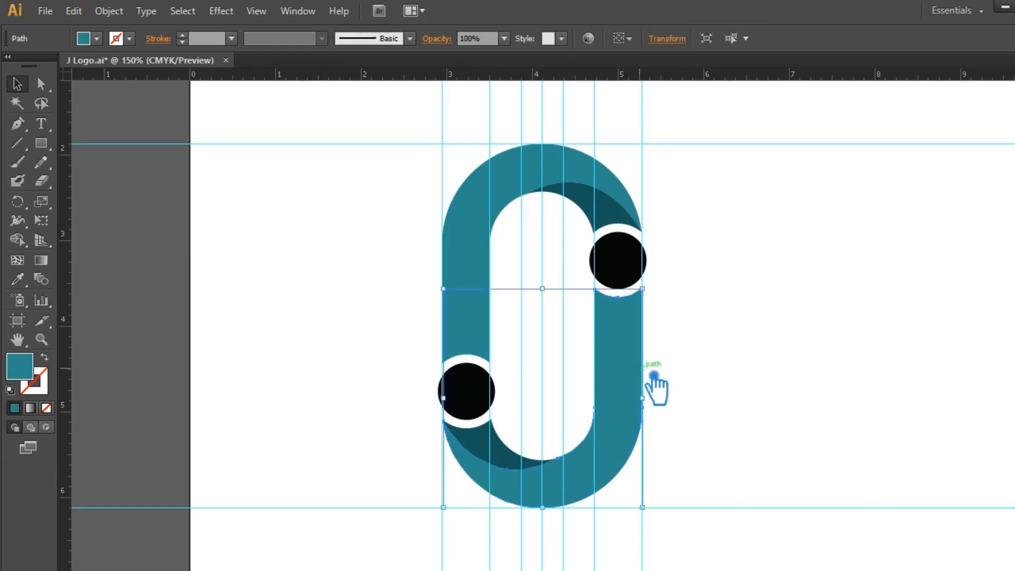
left_click(41, 260)
left_click(632, 437)
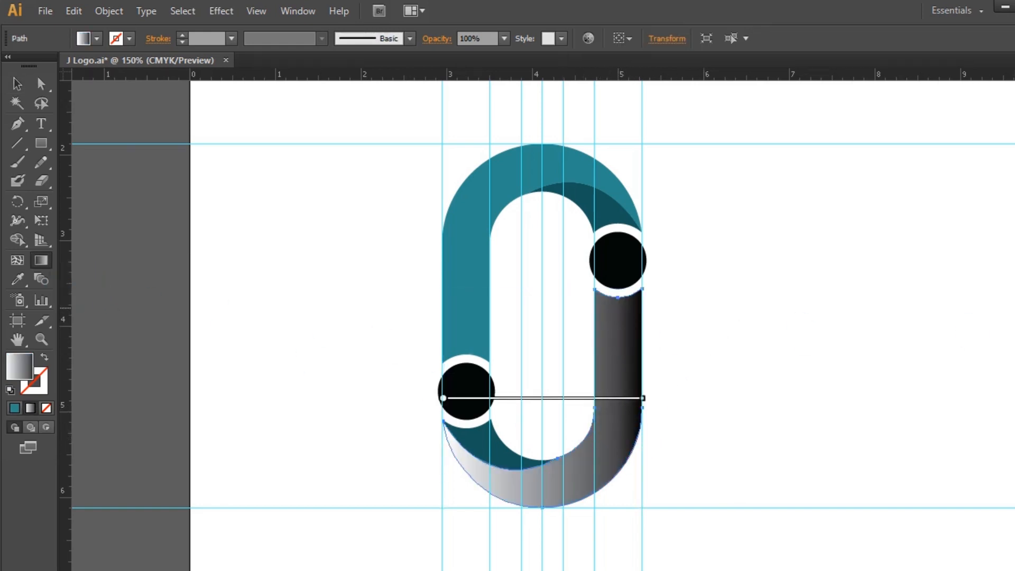
key("ctrl+F9")
Copy the hex code of the large upper hook piece's fill color.
left_click(17, 84)
left_click(261, 177)
left_click(459, 229)
double_click(31, 371)
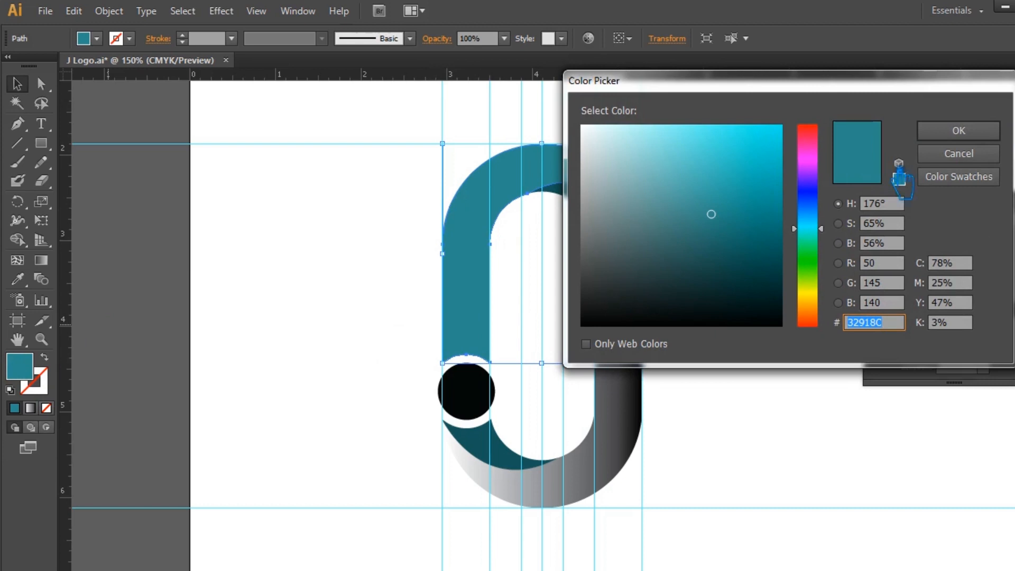
left_click(958, 130)
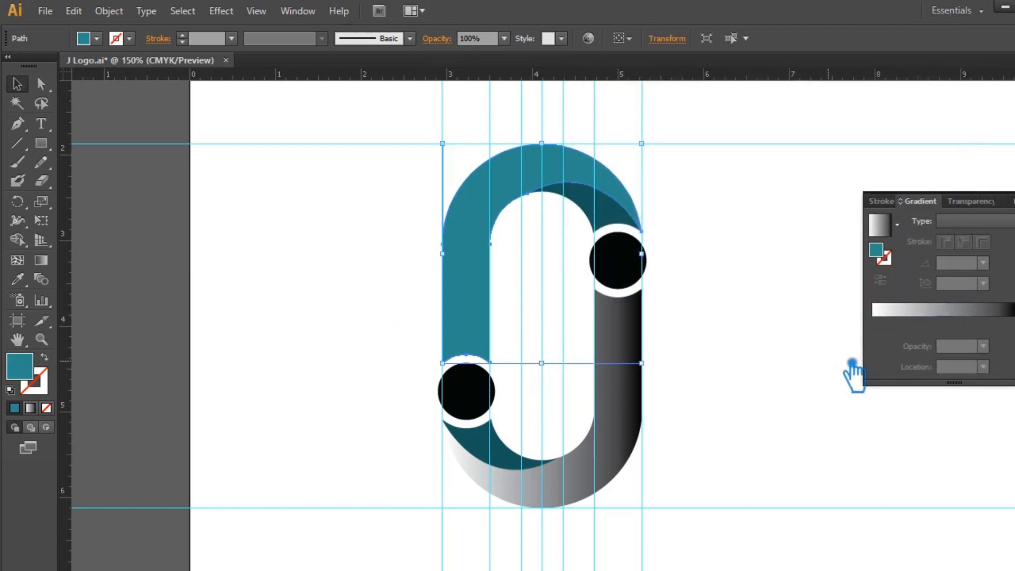
left_click(313, 237)
Move the lower hook's gradient midpoint to 39.25% and set its start stop color to 32918C.
left_click(640, 426)
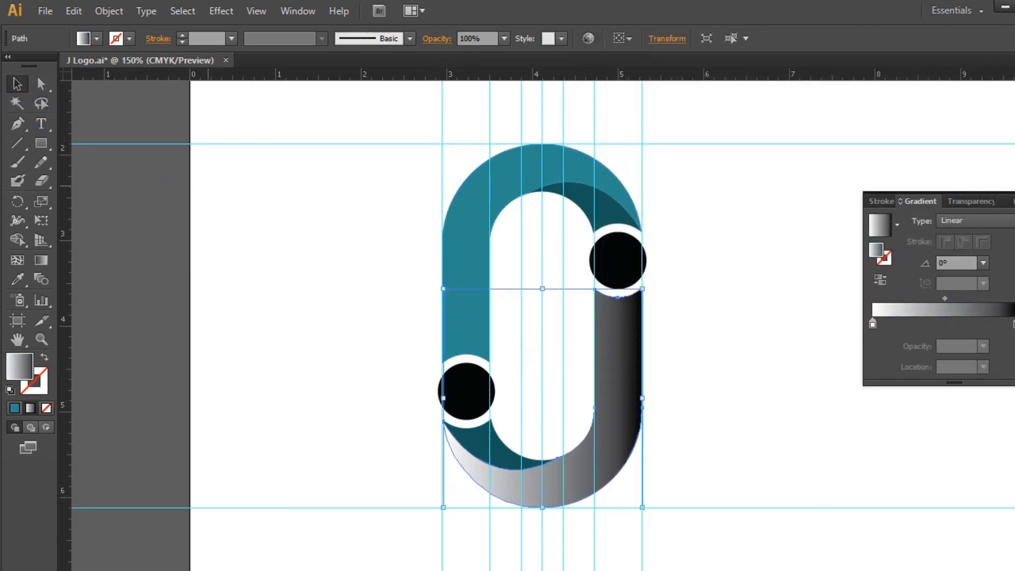
left_click(1014, 324)
left_click_drag(945, 299, 935, 300)
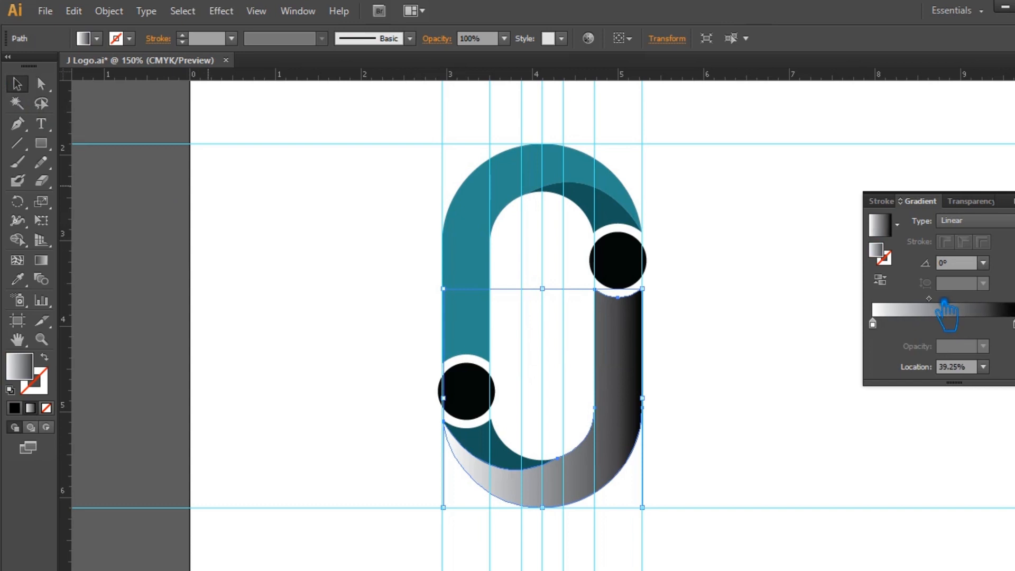
left_click(874, 324)
double_click(878, 252)
type("32918C")
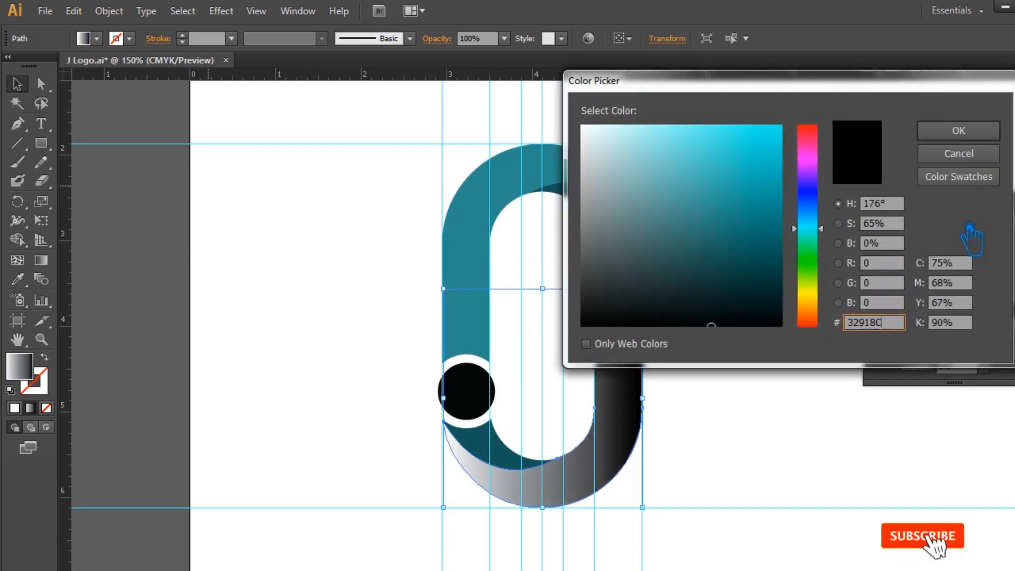
left_click(959, 131)
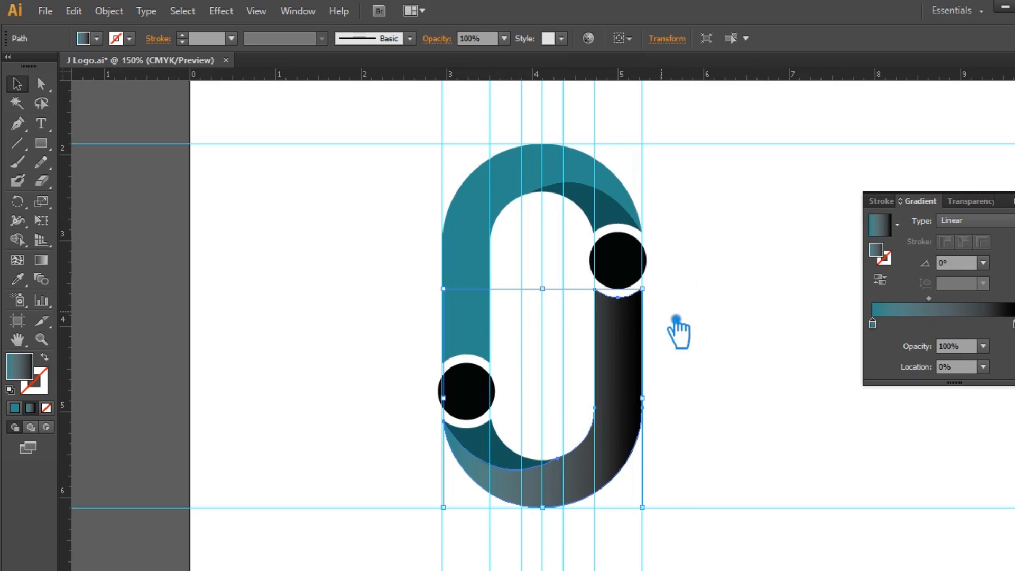
Copy the hex code of the lower crescent's dark teal fill.
left_click(498, 439)
double_click(21, 370)
key("ctrl+c")
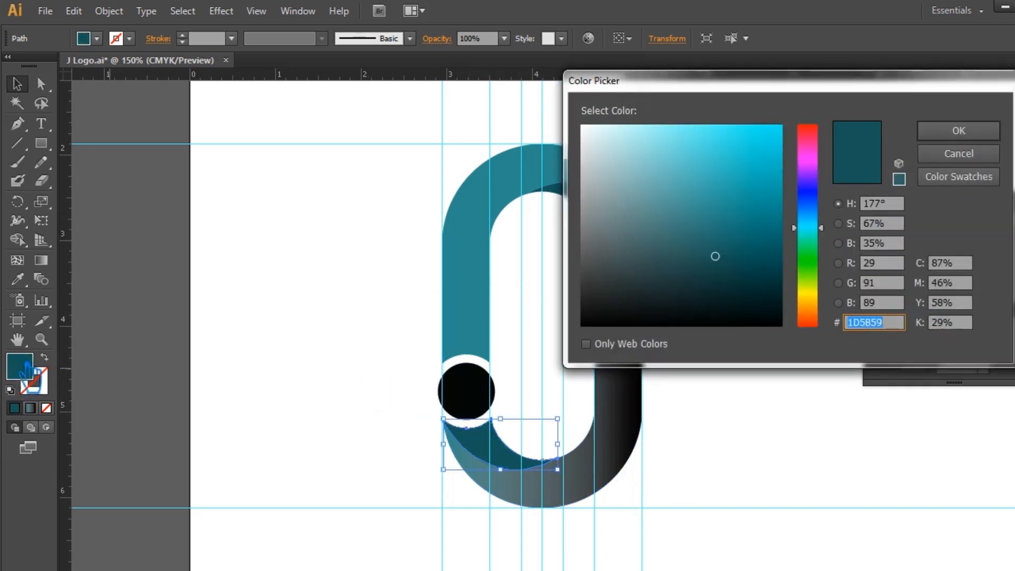
left_click(959, 133)
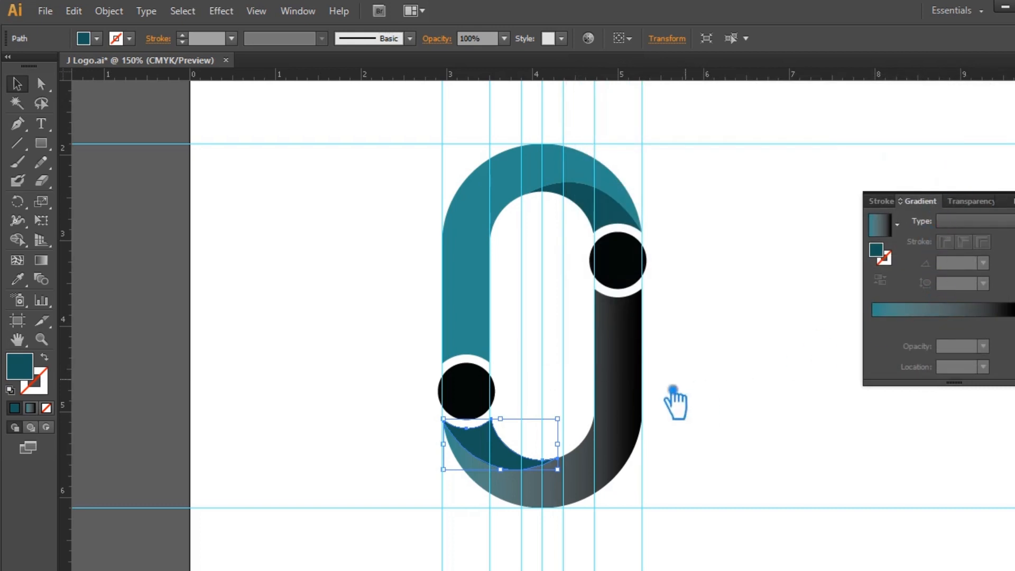
Try to recolor the end stop of the lower hook's gradient with the copied dark teal.
left_click(637, 404)
left_click(1012, 323)
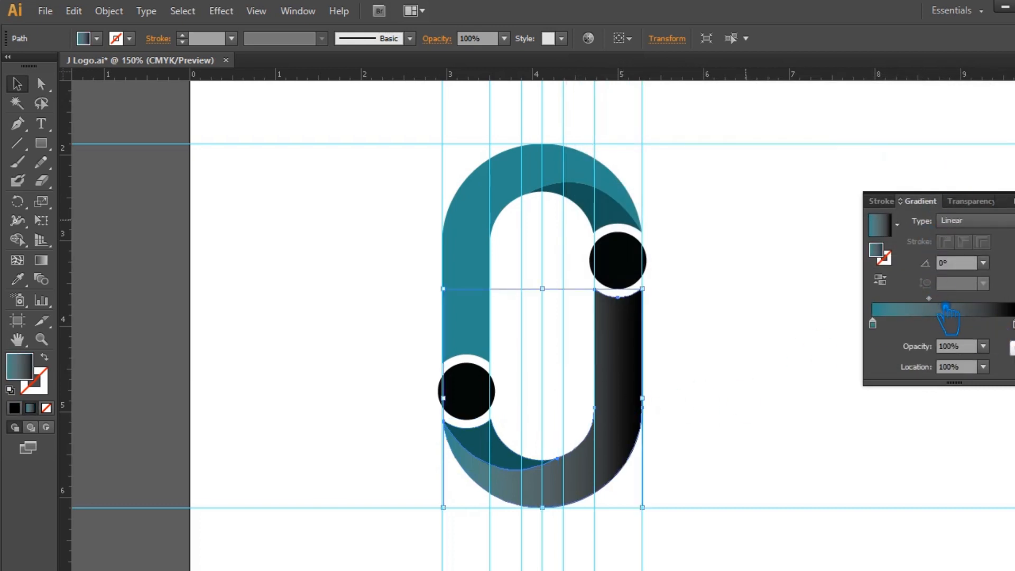
double_click(877, 251)
key("ctrl+v")
left_click(969, 136)
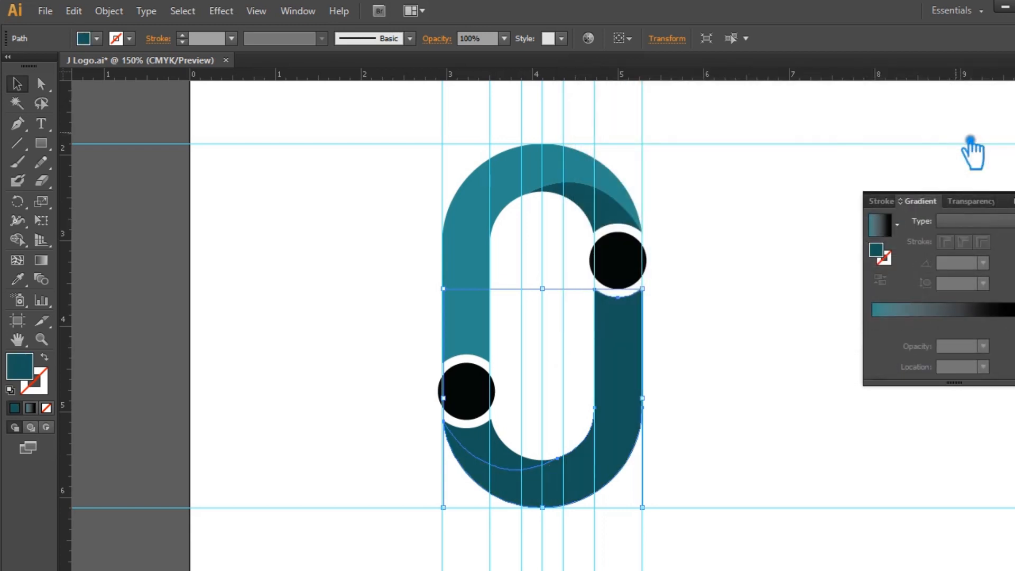
left_click(877, 251)
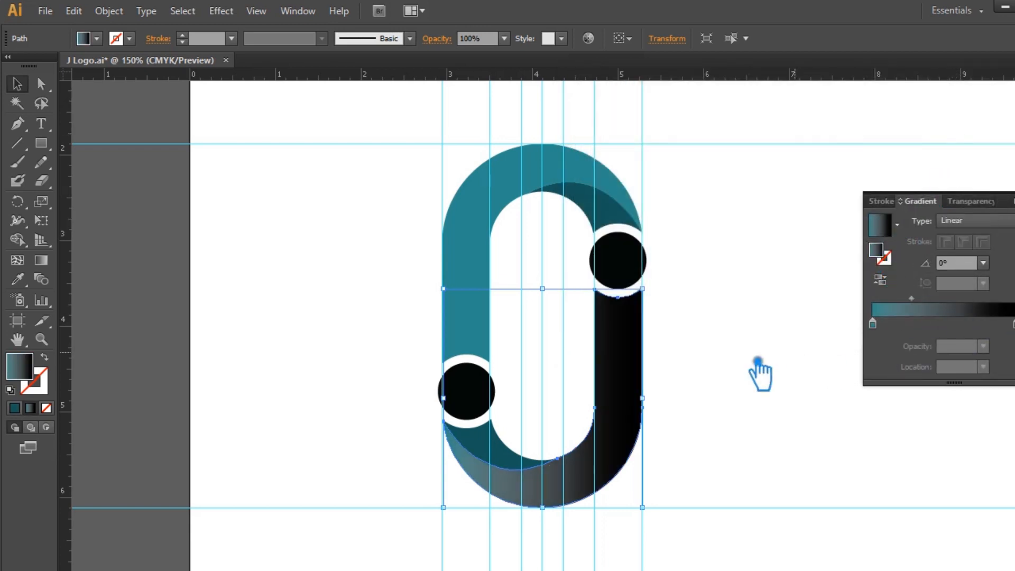
Set the end stop of the lower hook's gradient to the copied dark teal 1D5B59.
left_click(1014, 324)
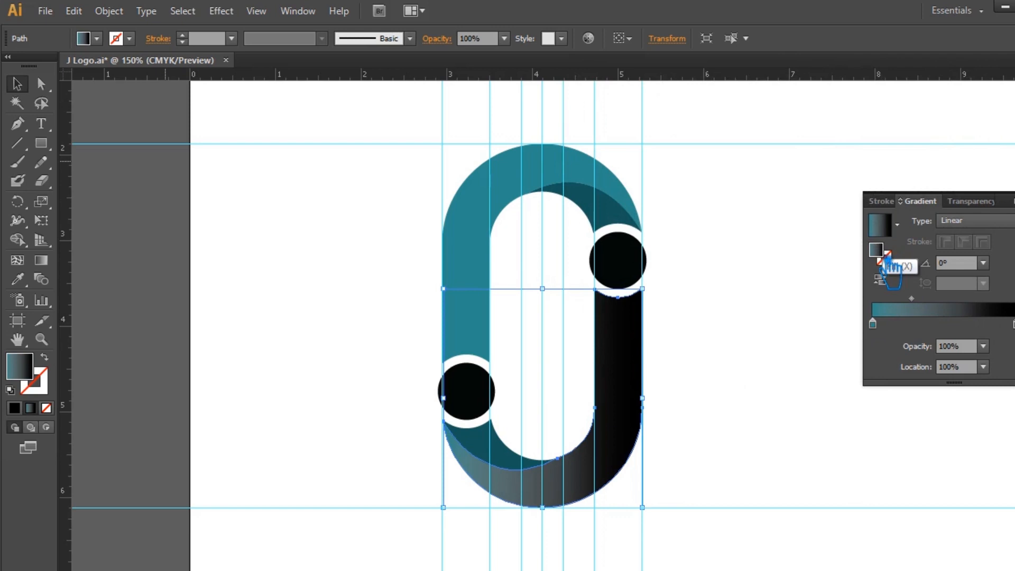
double_click(878, 251)
key("ctrl+v")
left_click(988, 136)
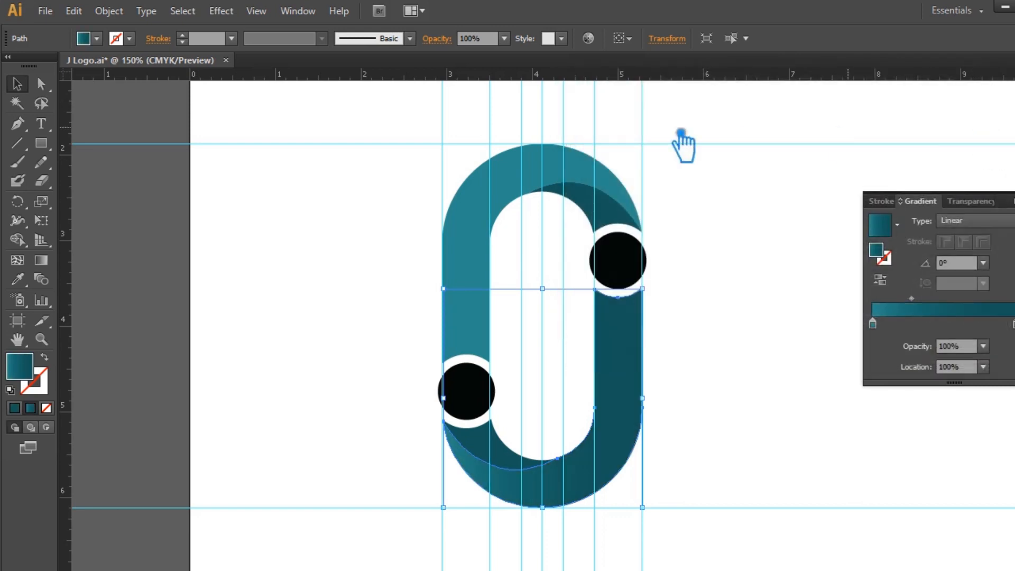
Change the lower hook's gradient start stop to a pale teal and set the gradient midpoint to 38.17%.
left_click(873, 324)
double_click(882, 253)
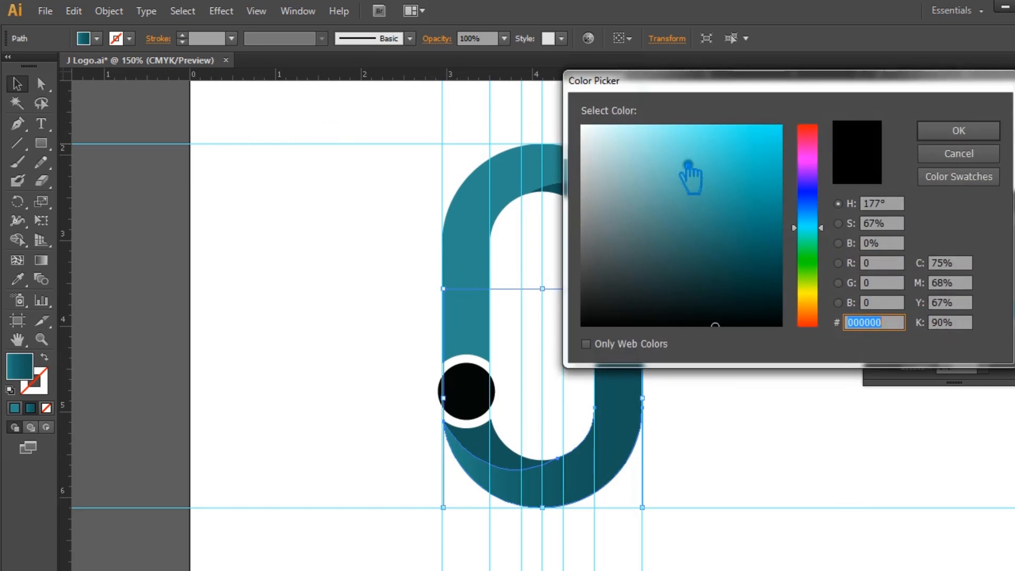
left_click(669, 143)
left_click(978, 132)
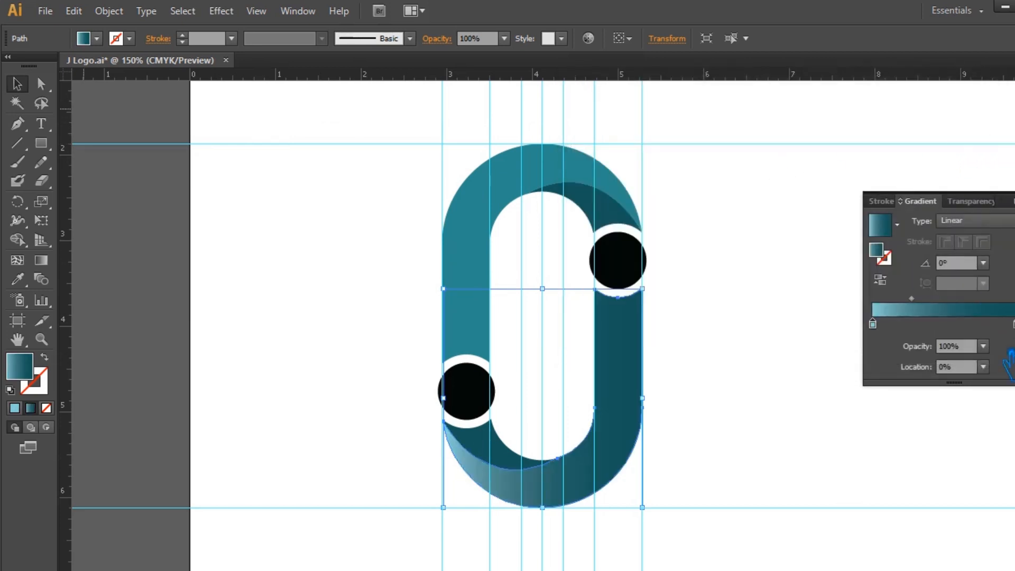
left_click_drag(928, 311, 937, 308)
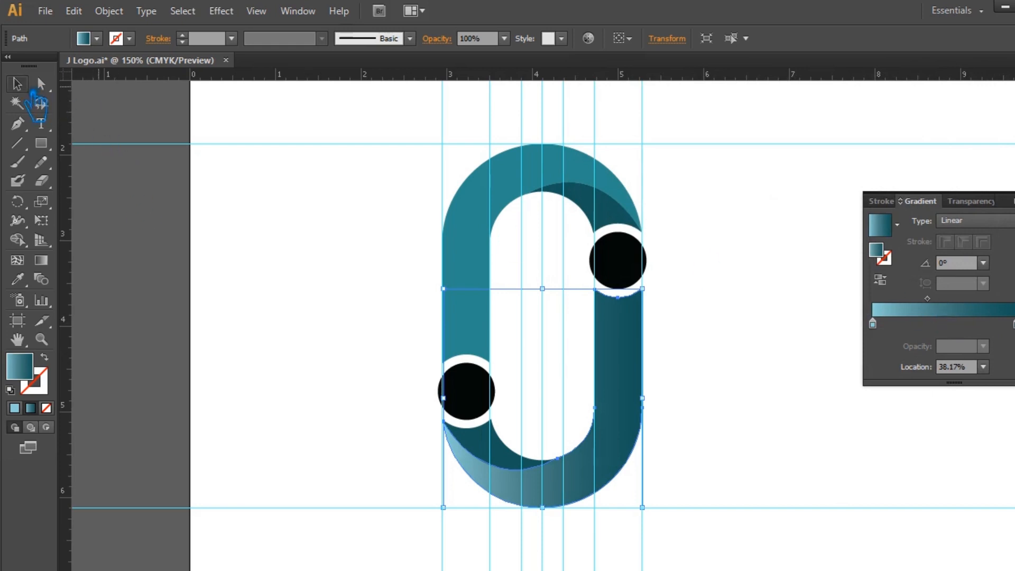
left_click(299, 209)
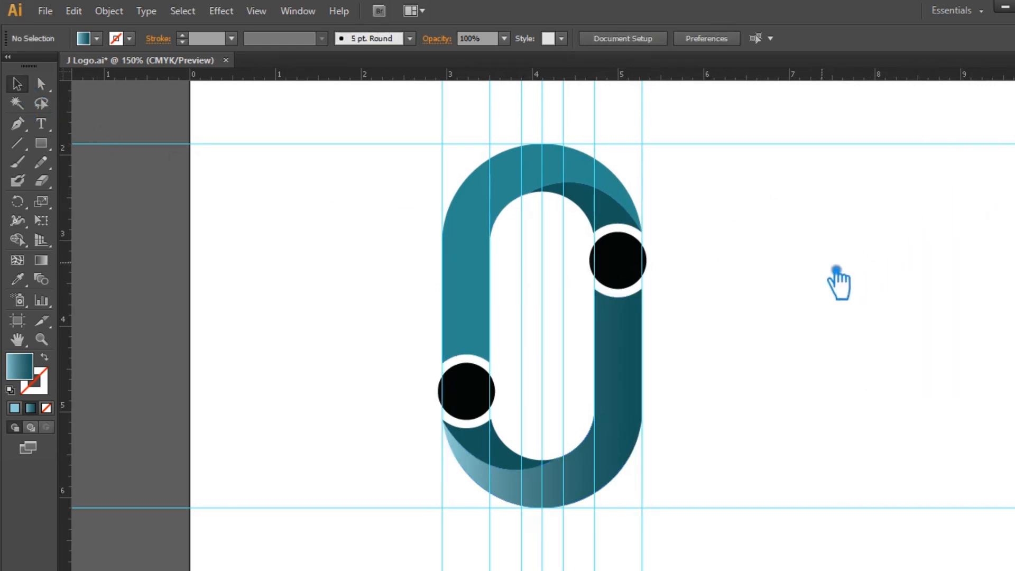
Hide the guides and apply the large lower hook's gradient to the lower crescent piece.
key("ctrl+semicolon")
left_click(503, 447)
left_click(21, 281)
left_click(635, 396)
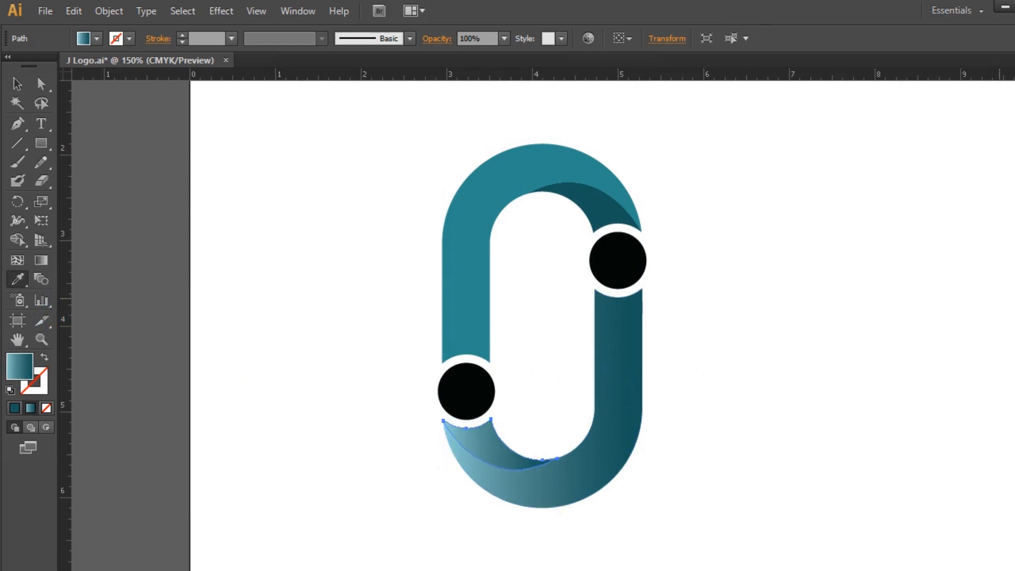
Reverse the lower crescent's gradient so it runs from dark teal to pale teal.
key("ctrl+F9")
left_click(880, 279)
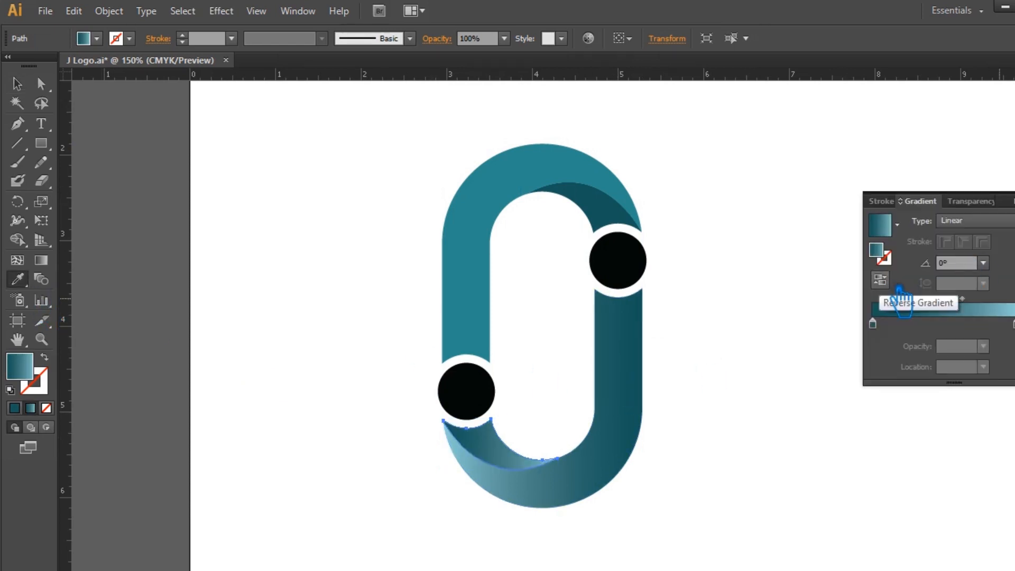
left_click(17, 83)
left_click(311, 147)
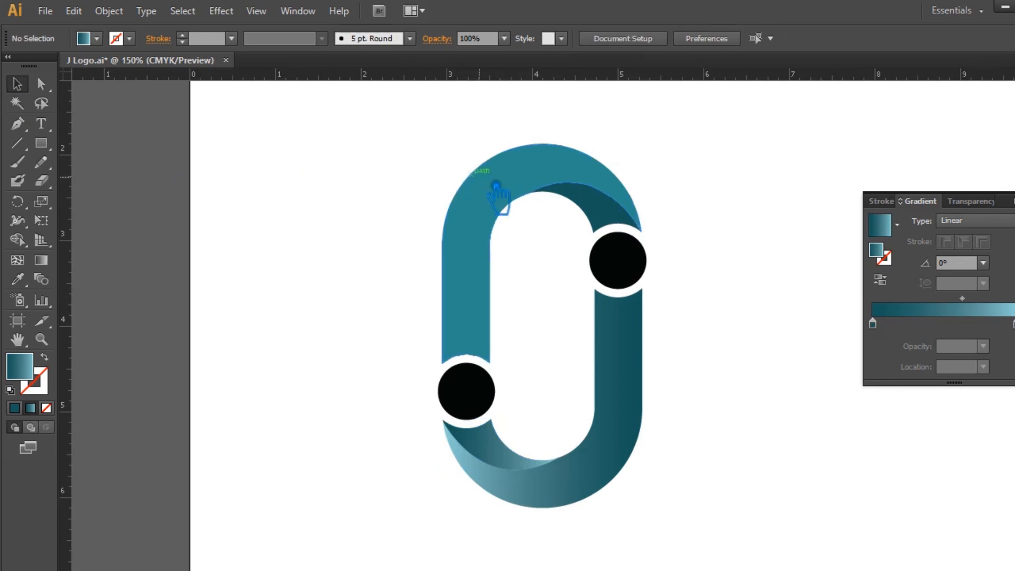
Copy the lower hook's gradient onto the large upper hook piece and reverse it.
left_click(505, 203)
key("i")
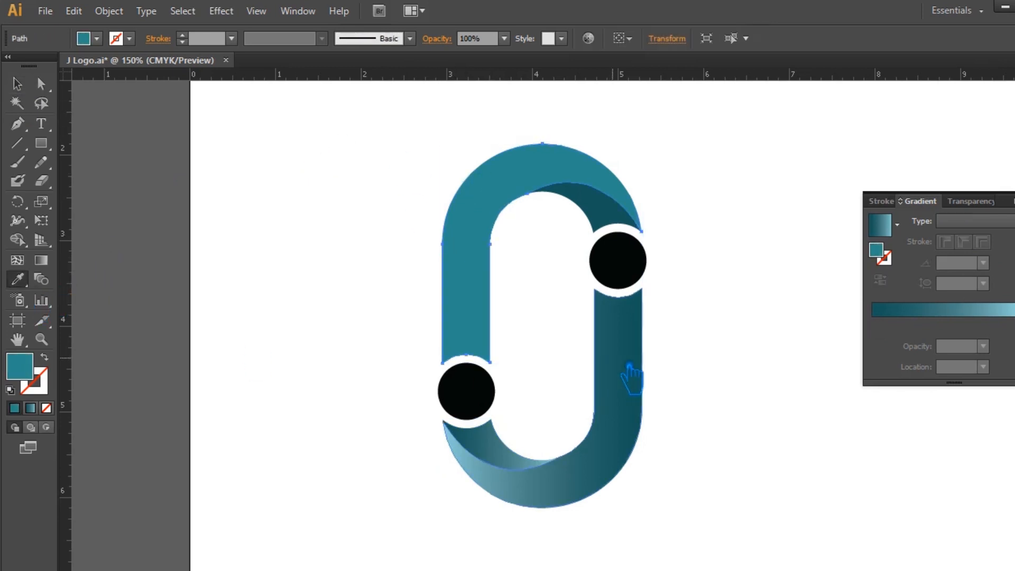
left_click(632, 365)
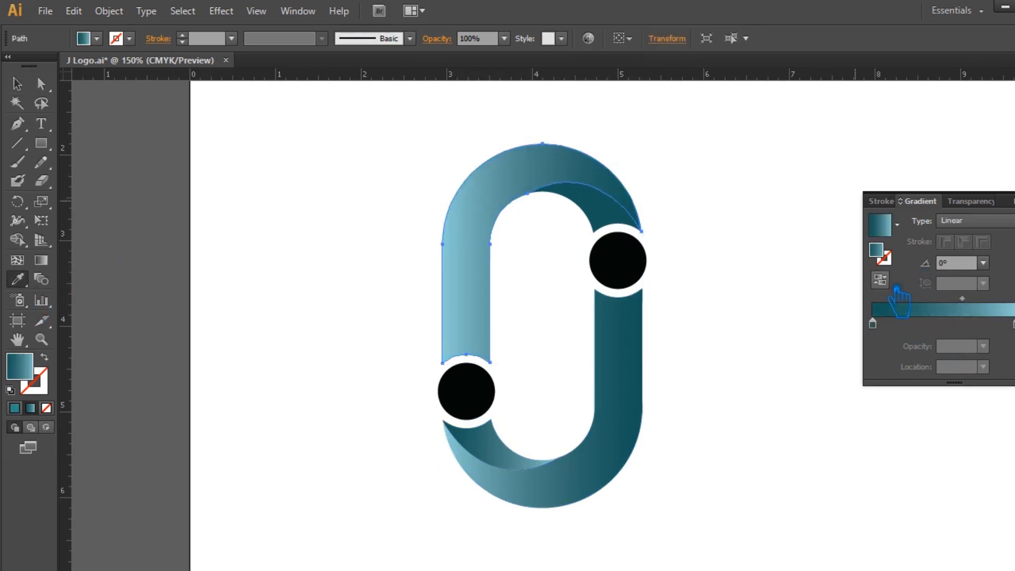
left_click(925, 282)
left_click(19, 84)
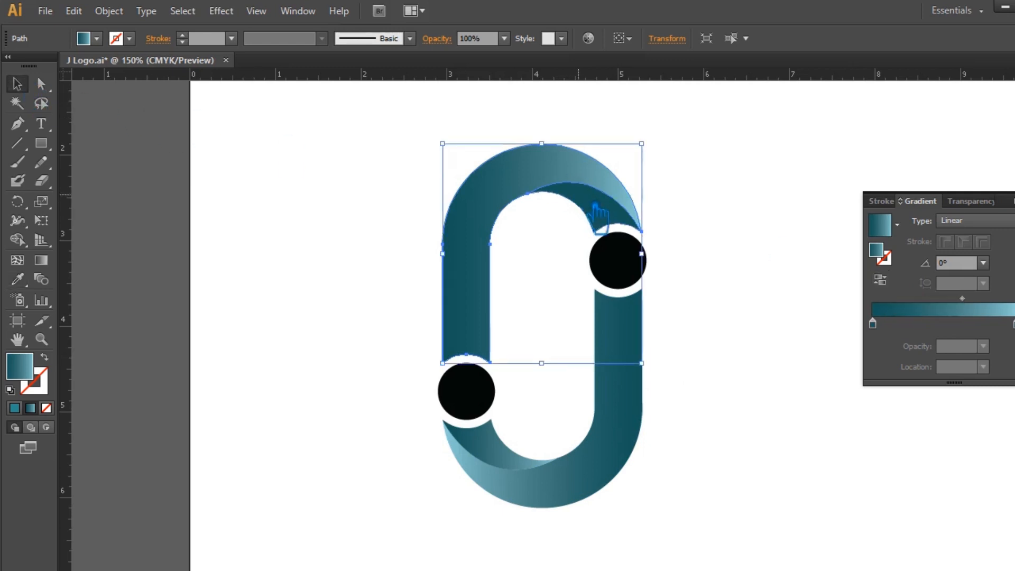
Copy the lower crescent's gradient onto the upper crescent piece and reverse it.
left_click(602, 214)
left_click(19, 279)
left_click(508, 447)
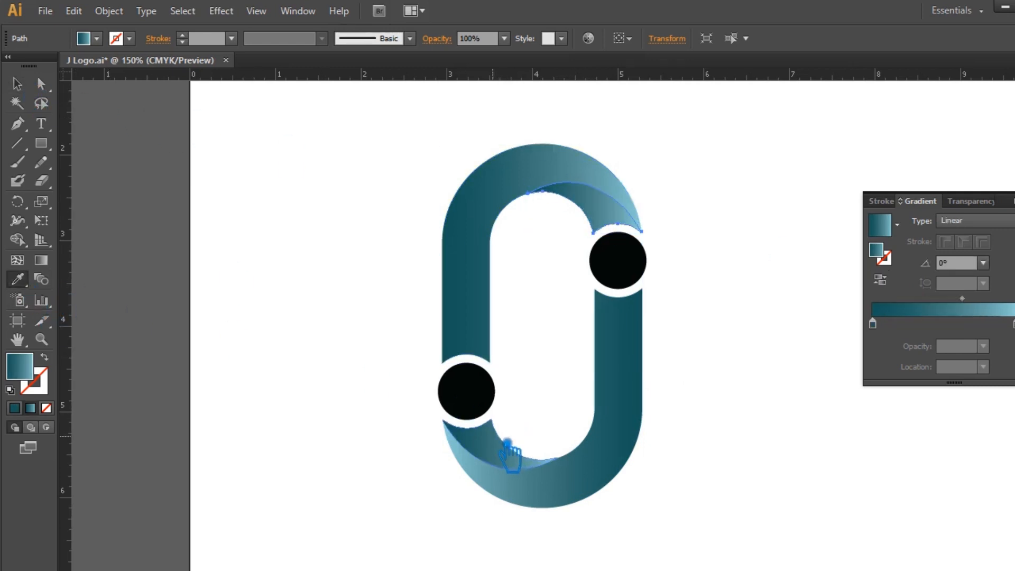
left_click(891, 285)
left_click(18, 84)
left_click(247, 174)
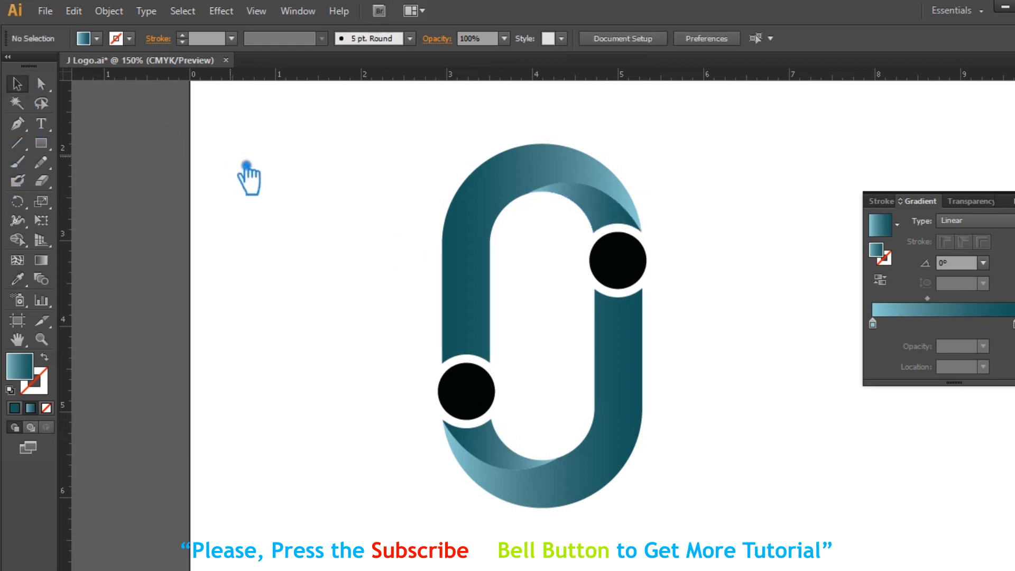
Copy the large upper hook's gradient onto the black circle at the upper hook's end with the Eyedropper.
left_click(618, 260)
left_click(17, 279)
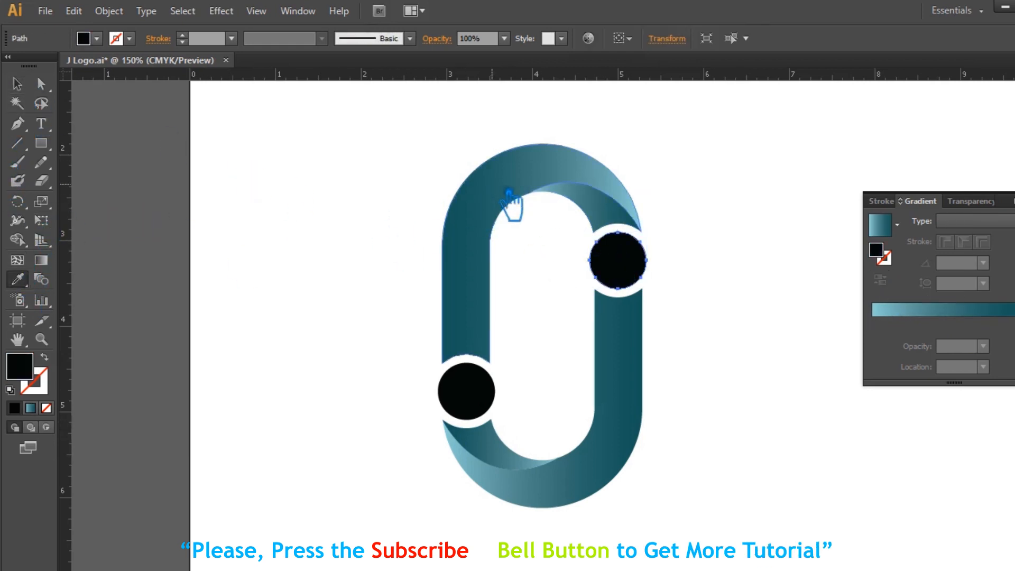
left_click(522, 187)
left_click(17, 84)
Copy the large lower hook's gradient onto the remaining black circle and deselect it.
left_click(474, 400)
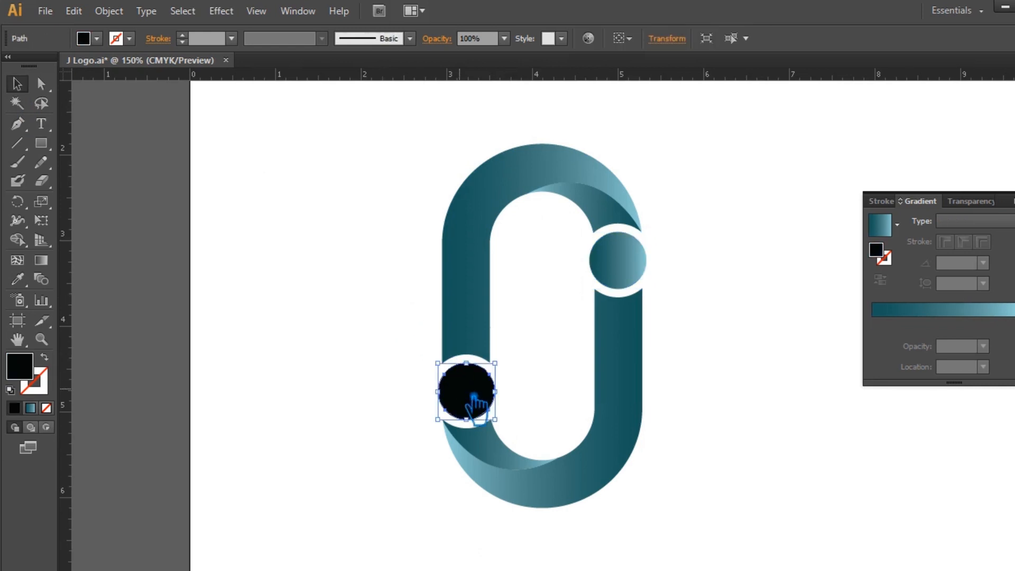
left_click(657, 386)
left_click(637, 382)
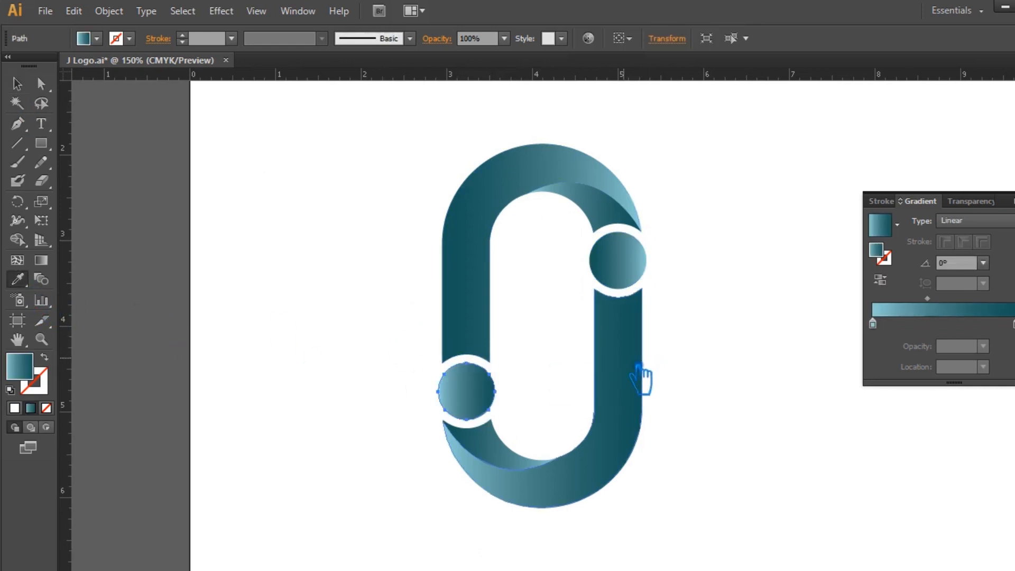
left_click(17, 84)
left_click(351, 192)
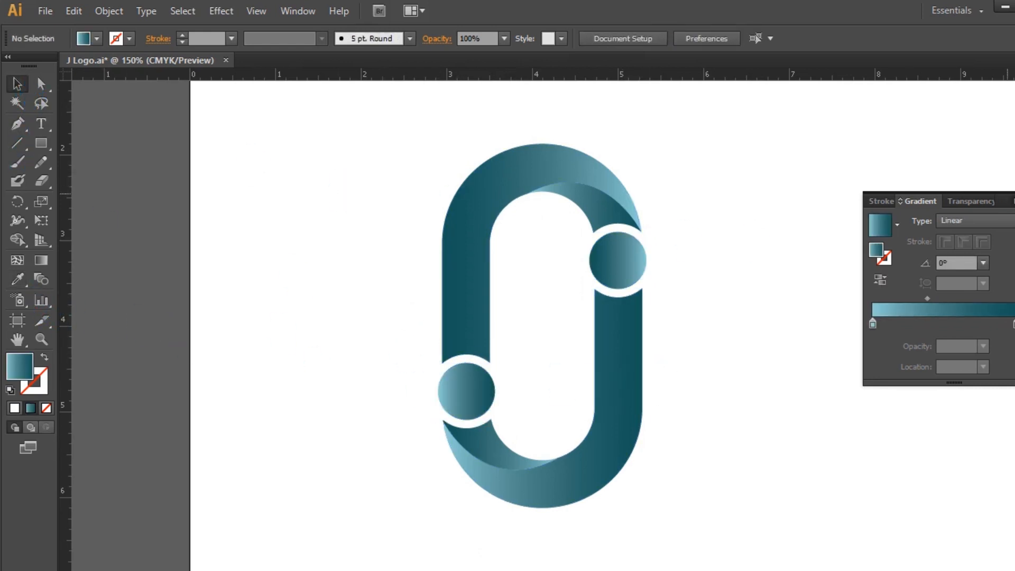
Hide the gradient settings and save the logo document.
left_click(923, 274)
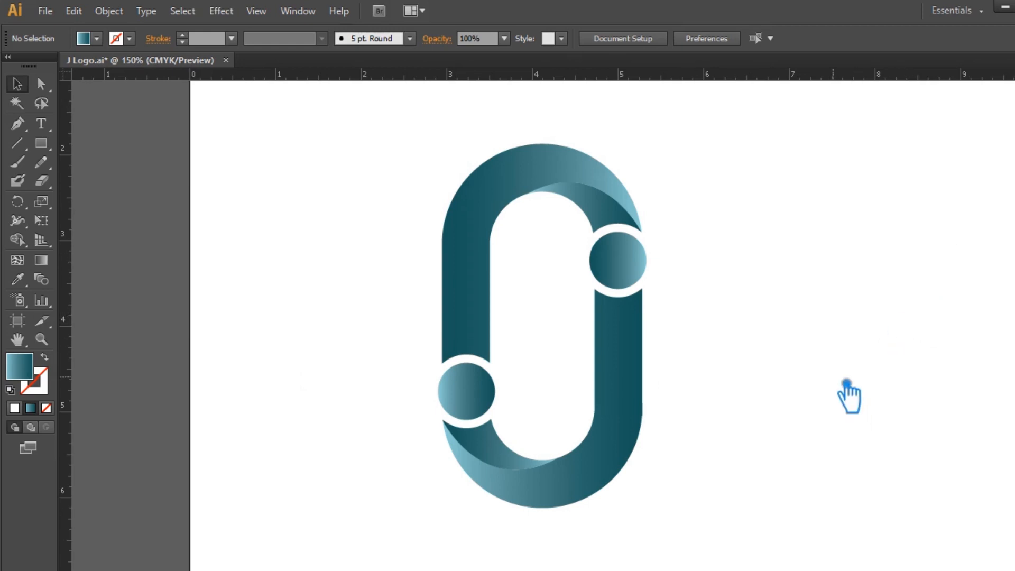
key("ctrl+s")
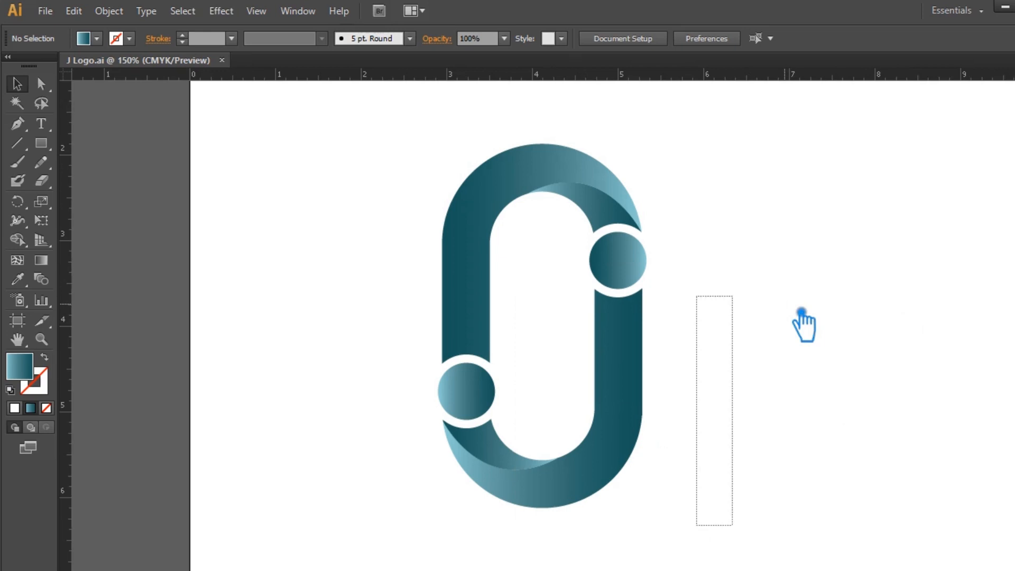
left_click(466, 276)
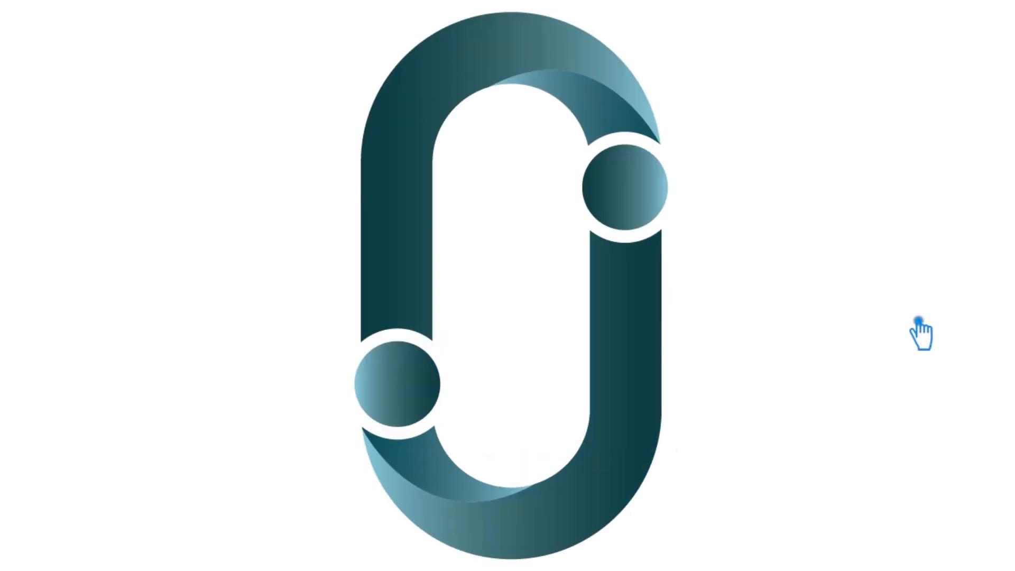